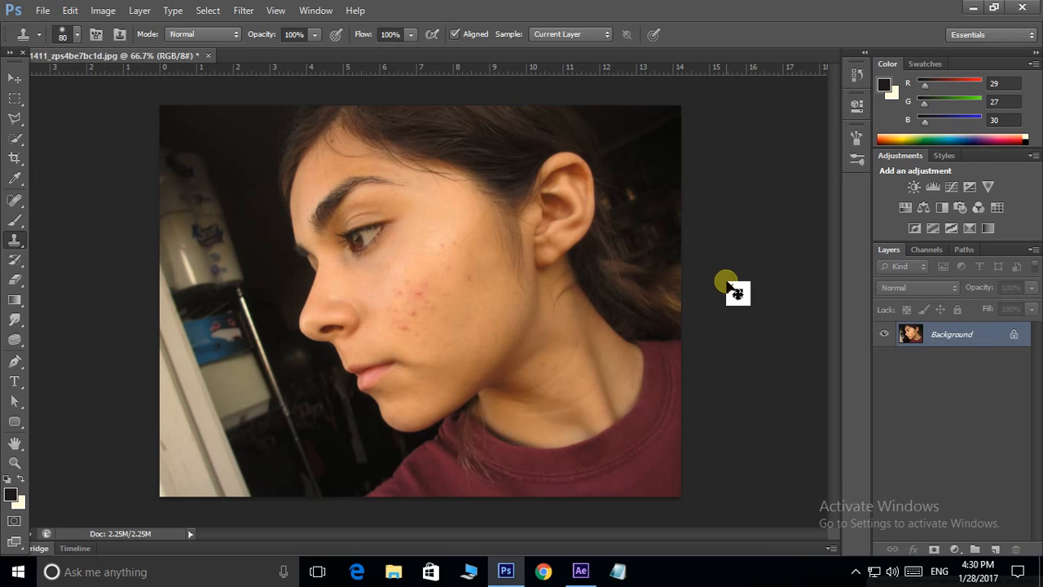
# Switch to After Effects and import the video Himalaya Purifying Neem Face Wash (Hindi).mp4 from the vfx folder.
pyautogui.hotkey('ctrl', '-')
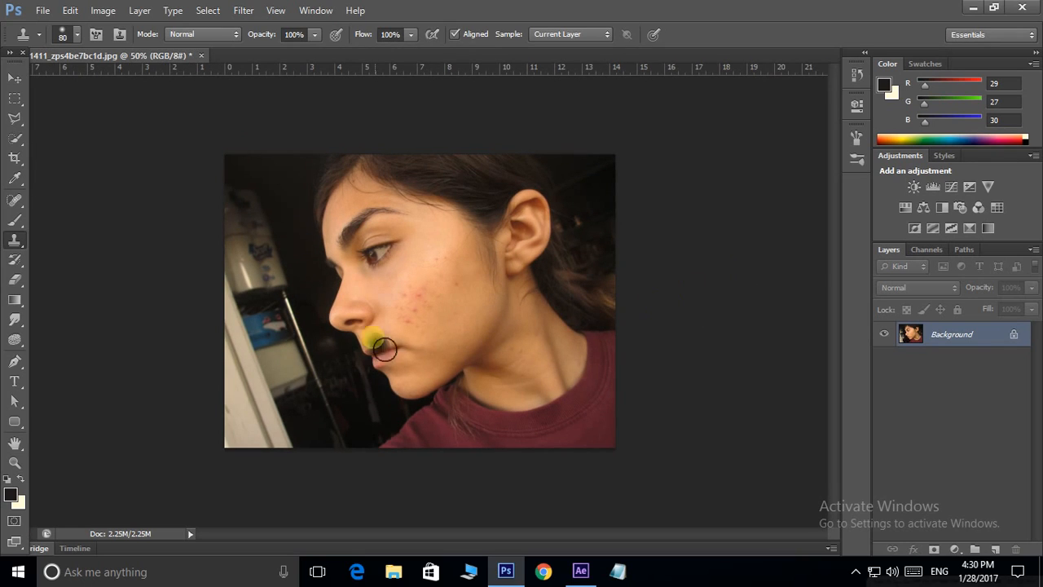
pyautogui.click(582, 571)
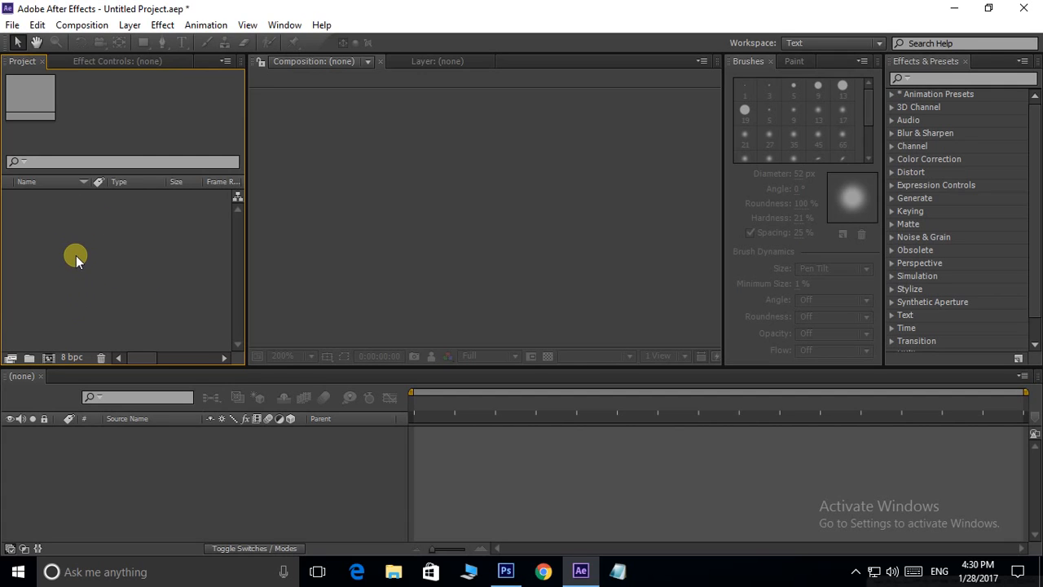
pyautogui.doubleClick(105, 255)
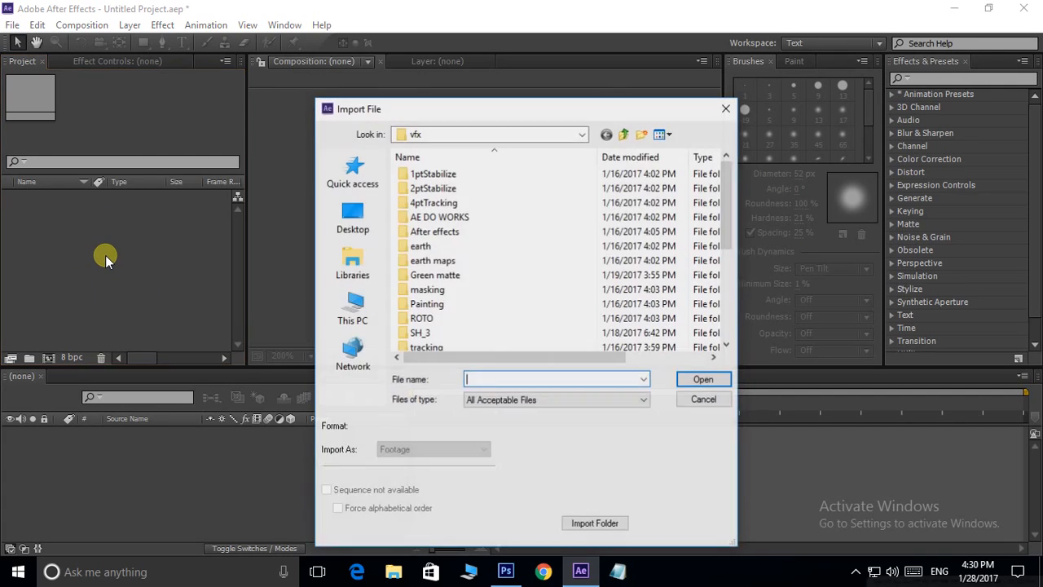
pyautogui.scroll(-4, 513, 283)
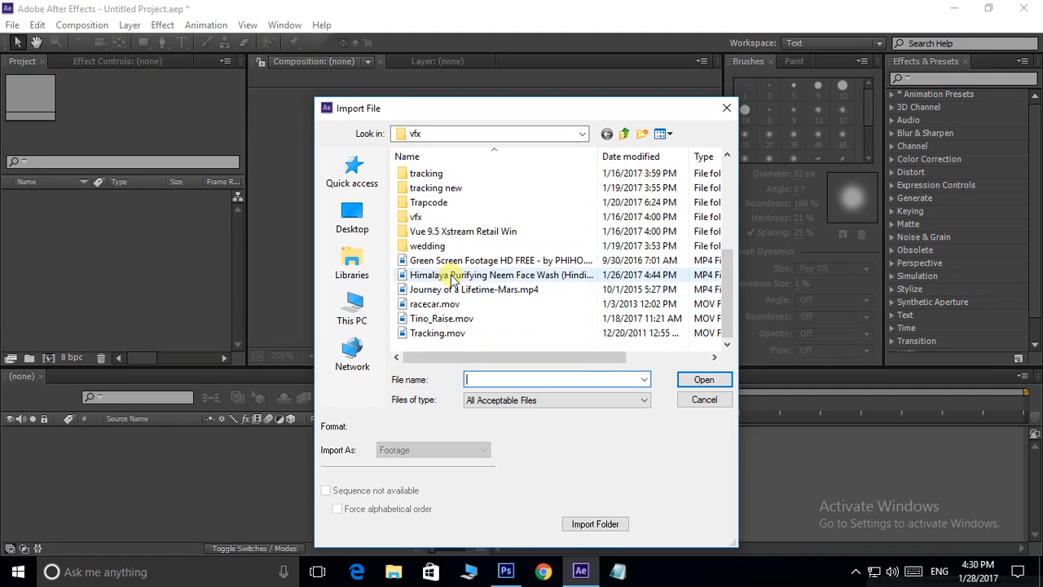
pyautogui.click(497, 275)
pyautogui.click(699, 380)
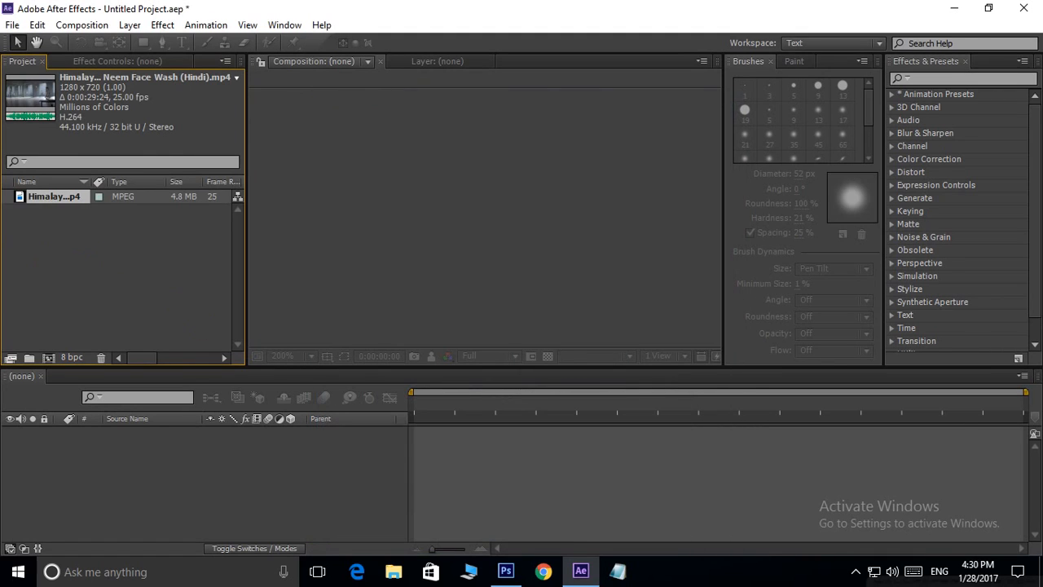
# Create a composition from the imported face wash footage.
pyautogui.moveTo(19, 199); pyautogui.dragTo(497, 220)
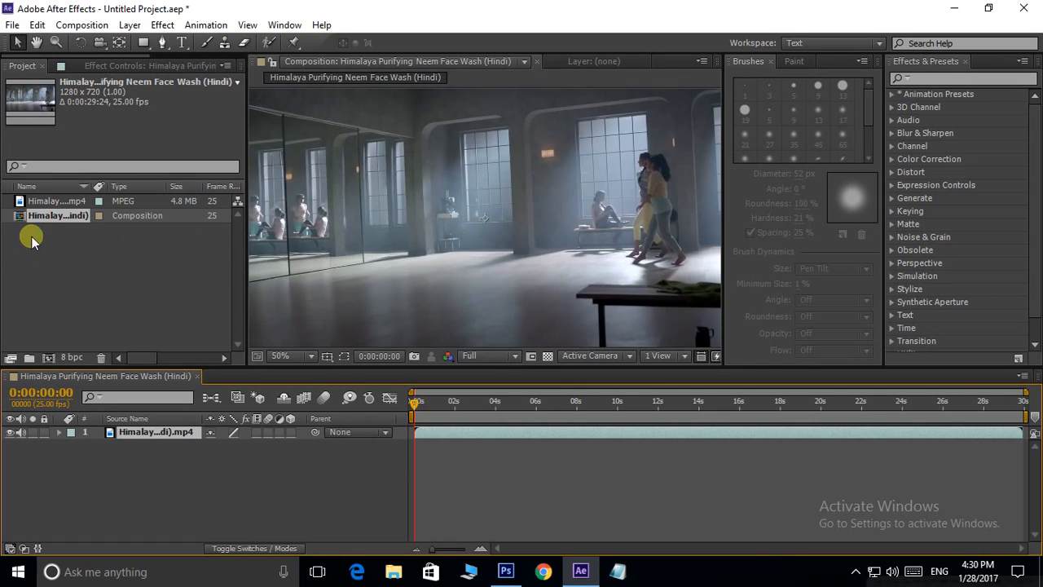
pyautogui.moveTo(610, 194); pyautogui.dragTo(607, 219)
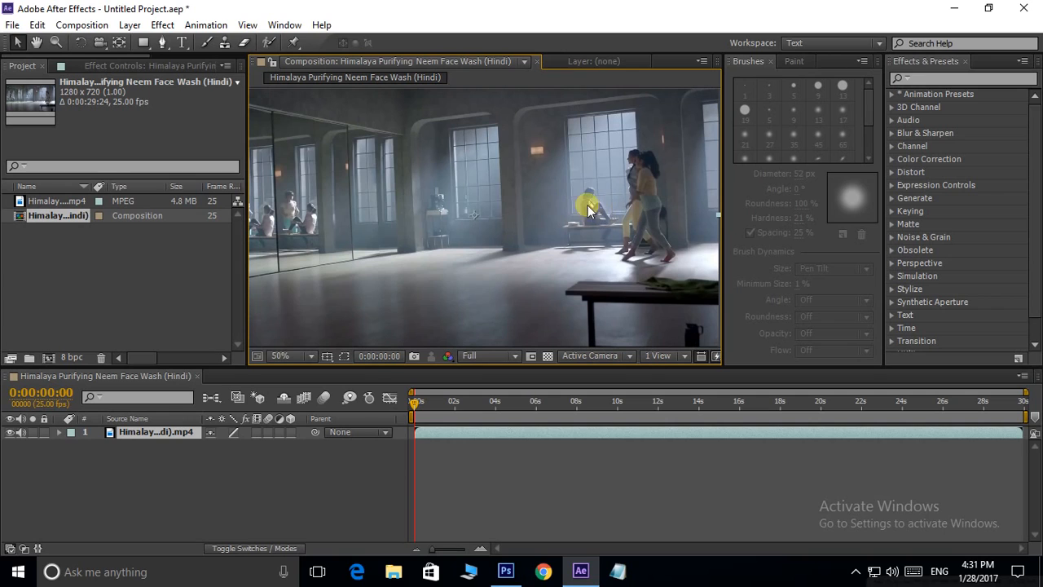
pyautogui.scroll(-2, 564, 208)
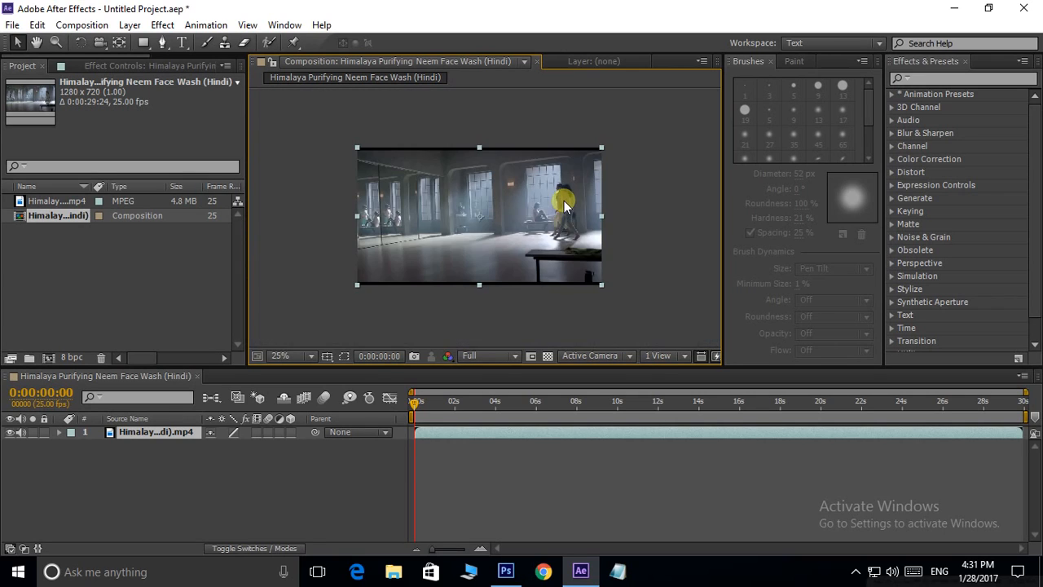
pyautogui.scroll(2, 489, 214)
# Split the video layer at 0:00:03:14, where the close-up shot of the girl begins, and delete the earlier part.
pyautogui.click(435, 406)
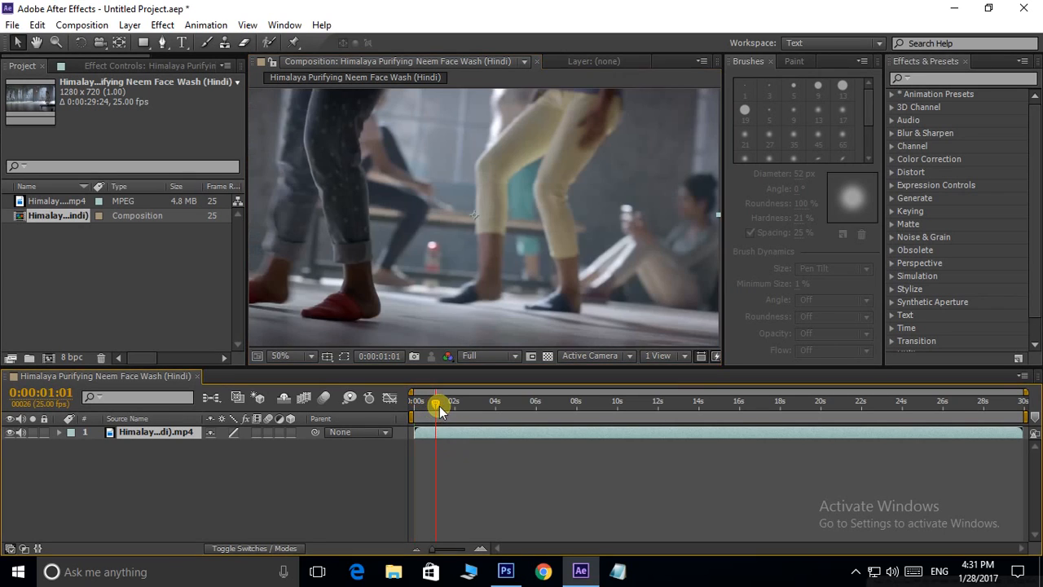
pyautogui.click(474, 405)
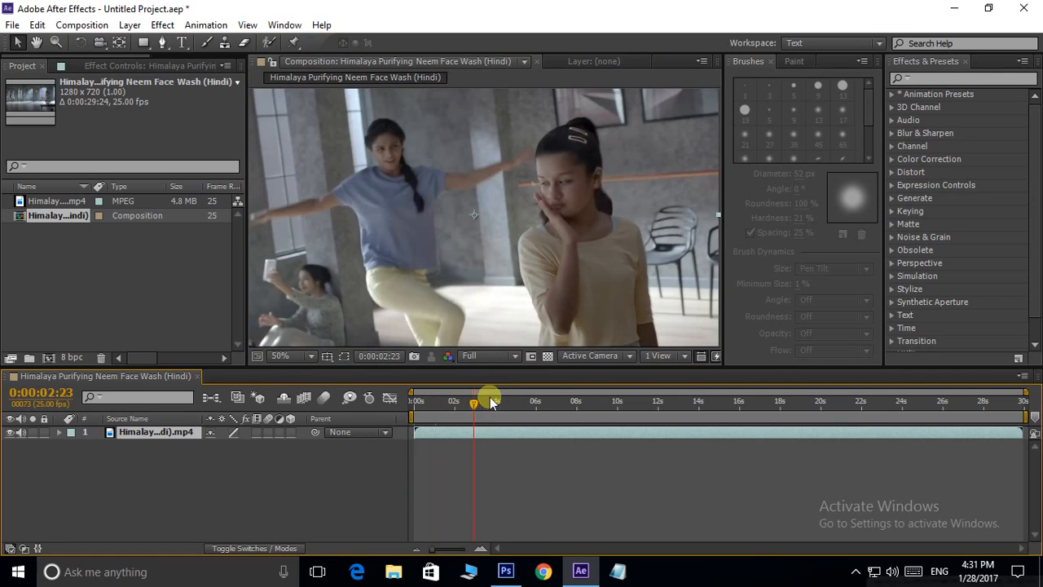
pyautogui.click(481, 405)
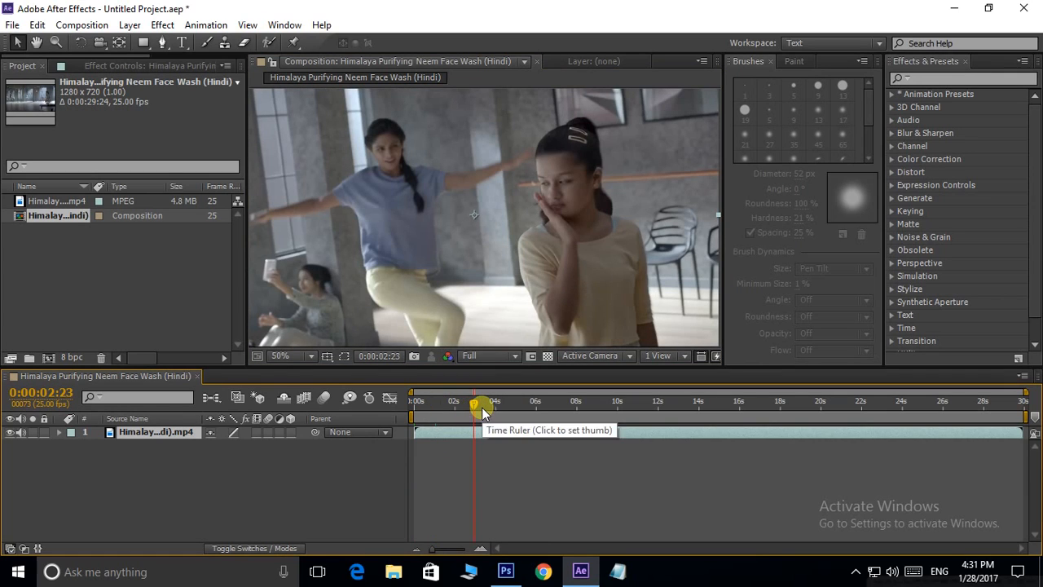
pyautogui.moveTo(482, 409); pyautogui.dragTo(491, 407)
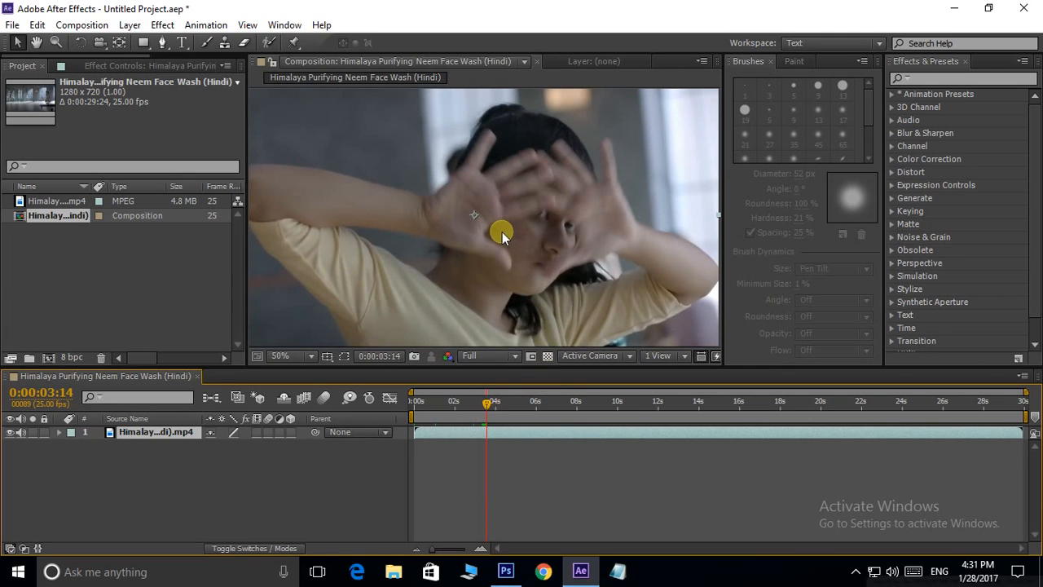
pyautogui.click(36, 25)
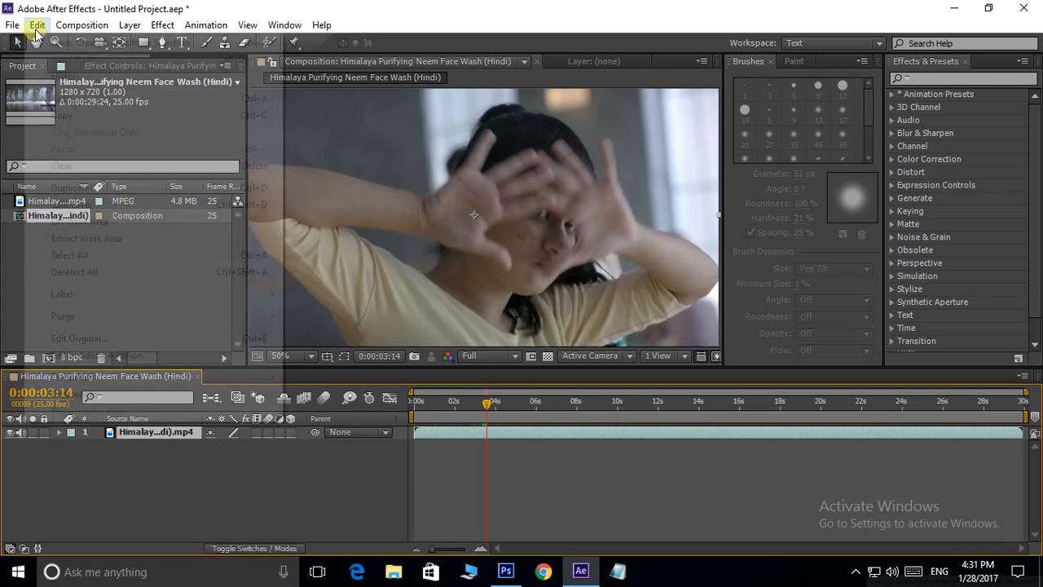
pyautogui.click(81, 204)
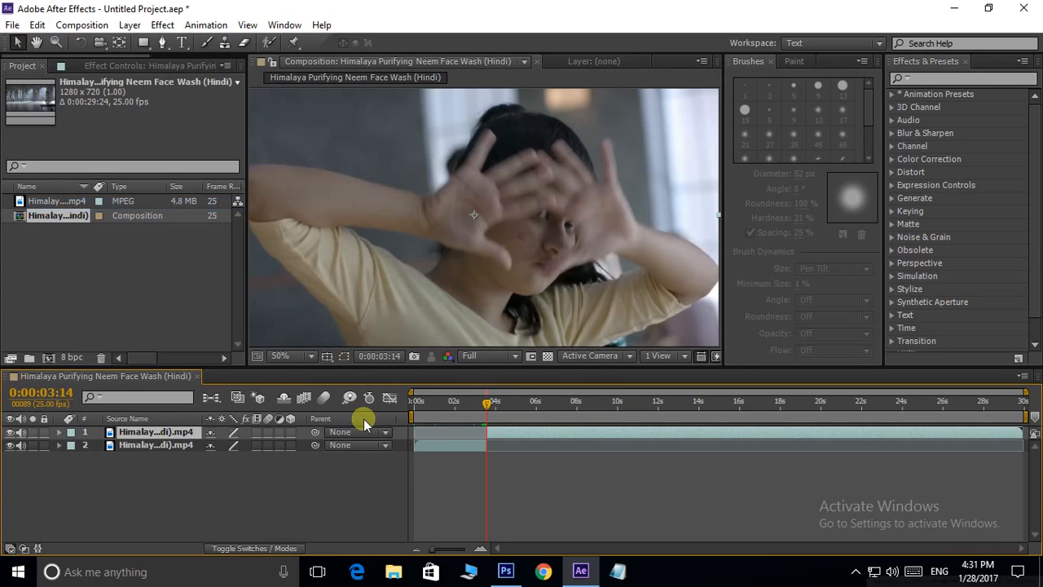
pyautogui.click(449, 446)
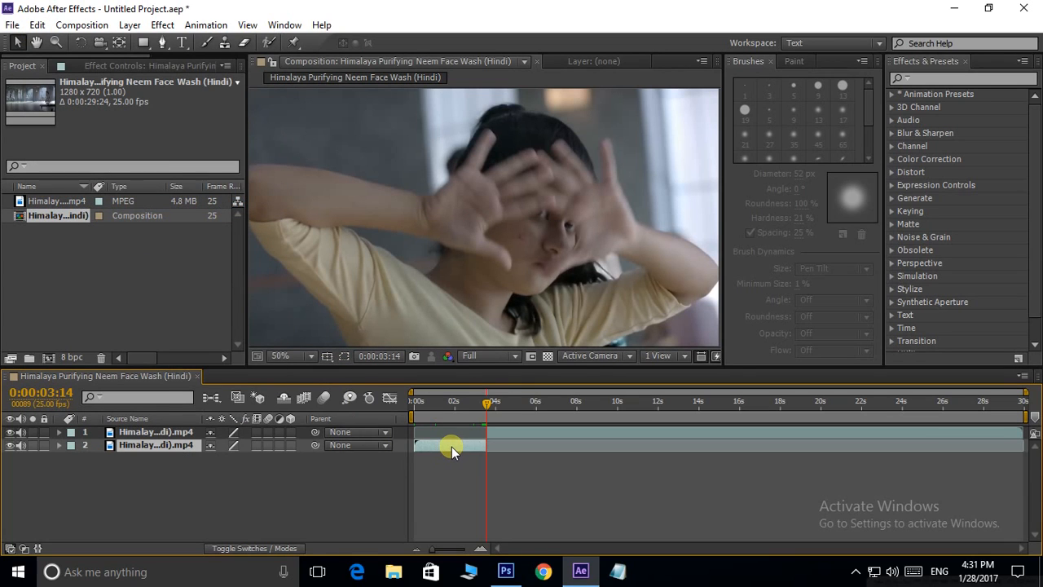
pyautogui.press('Delete')
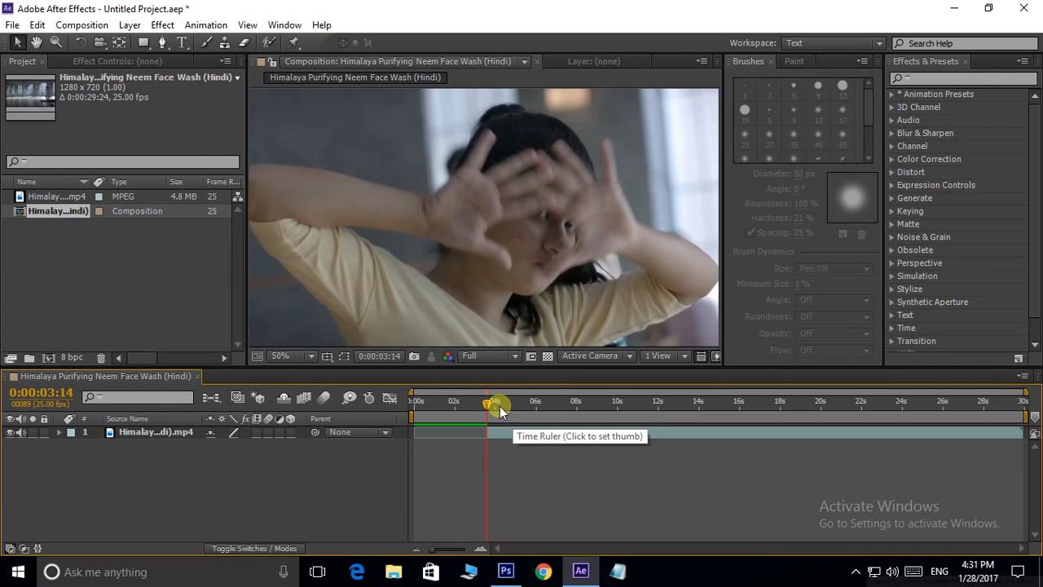
# Split the remaining layer at 0:00:04:13, at the end of the close-up shot, and delete the part after it.
pyautogui.moveTo(499, 410); pyautogui.dragTo(510, 406)
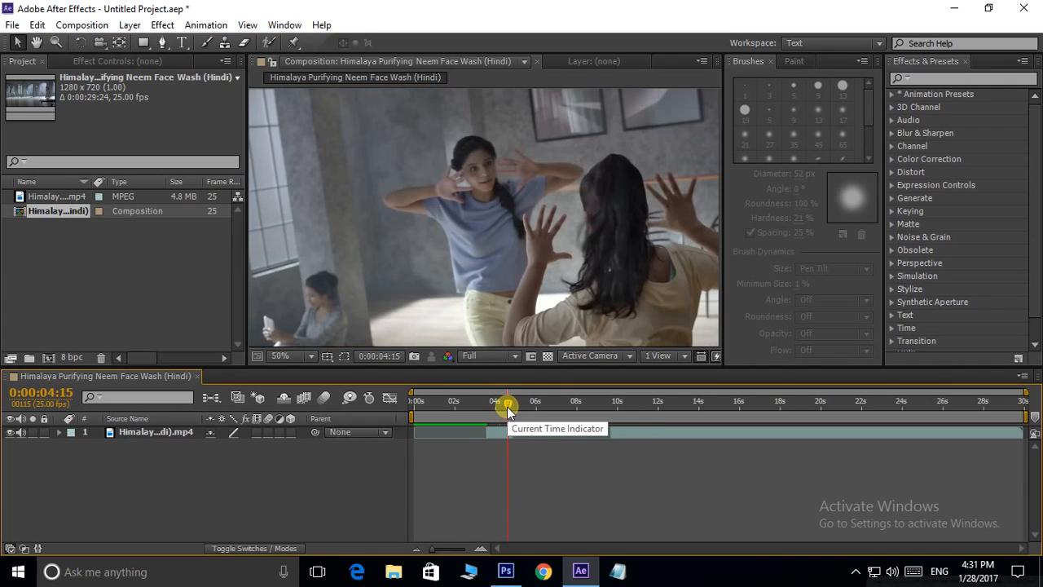
pyautogui.press('pageup')
pyautogui.press('pageup')
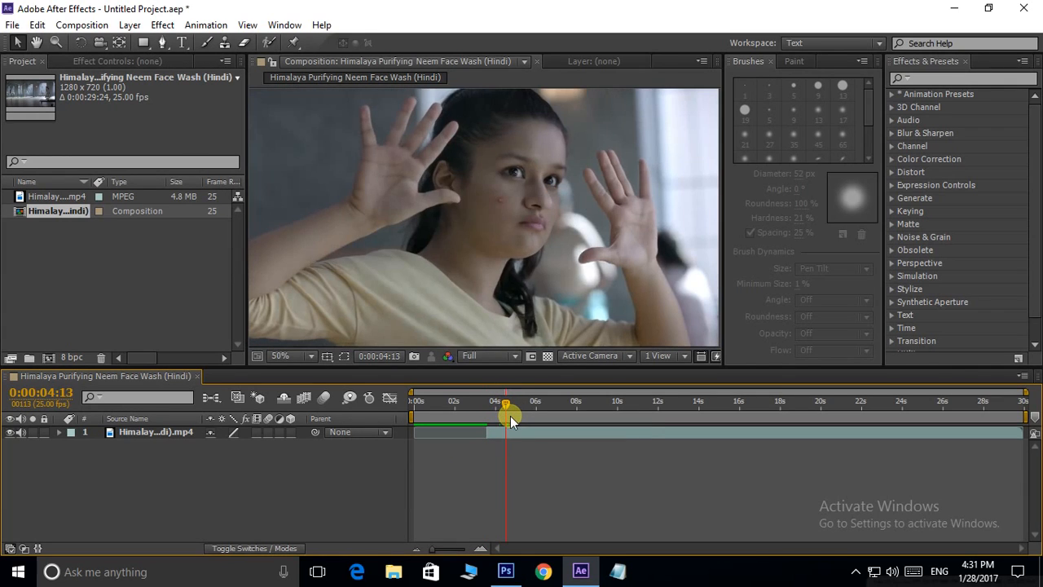
pyautogui.click(37, 25)
pyautogui.click(71, 203)
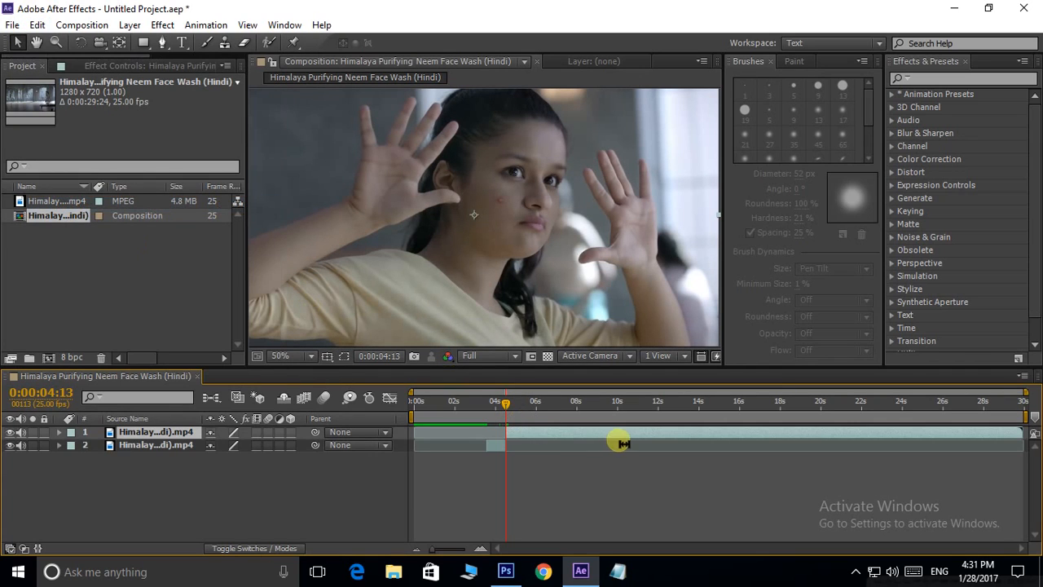
pyautogui.press('Delete')
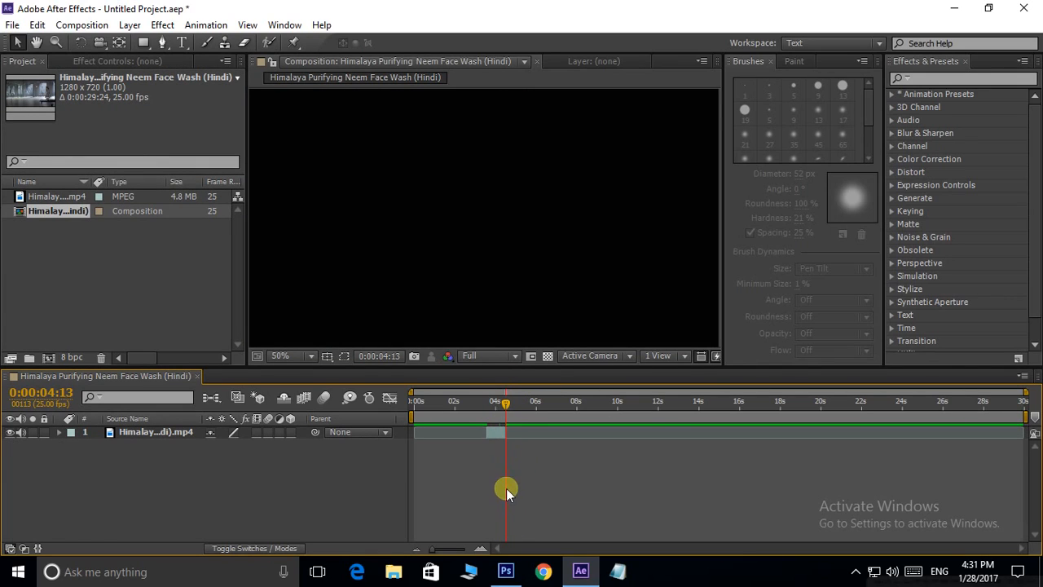
# Set the work area to span the remaining clip, from 0:00:03:14 to 0:00:04:12, and trim the composition to it.
pyautogui.moveTo(506, 409); pyautogui.dragTo(504, 410)
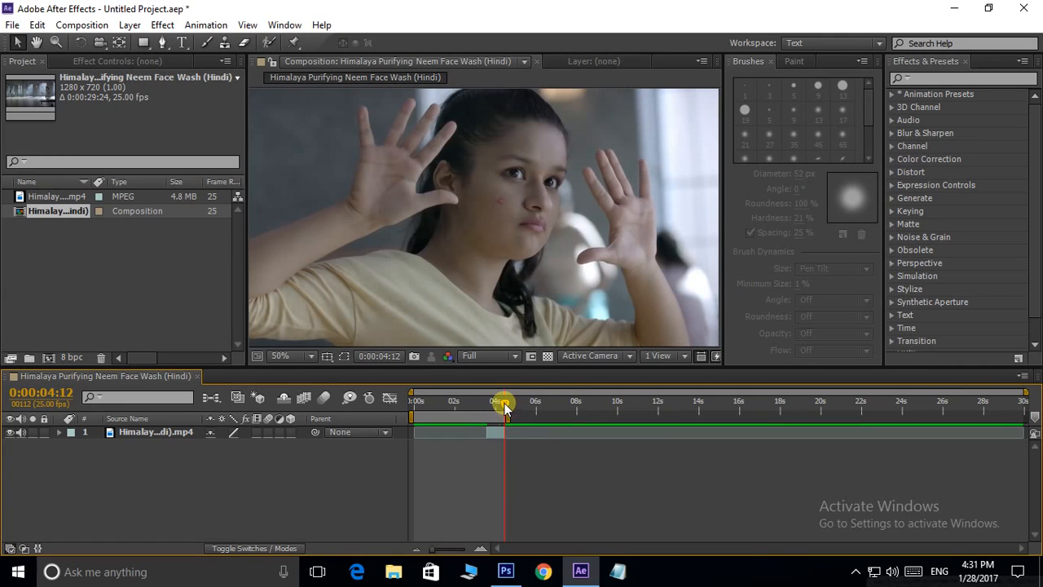
pyautogui.moveTo(505, 409); pyautogui.dragTo(489, 410)
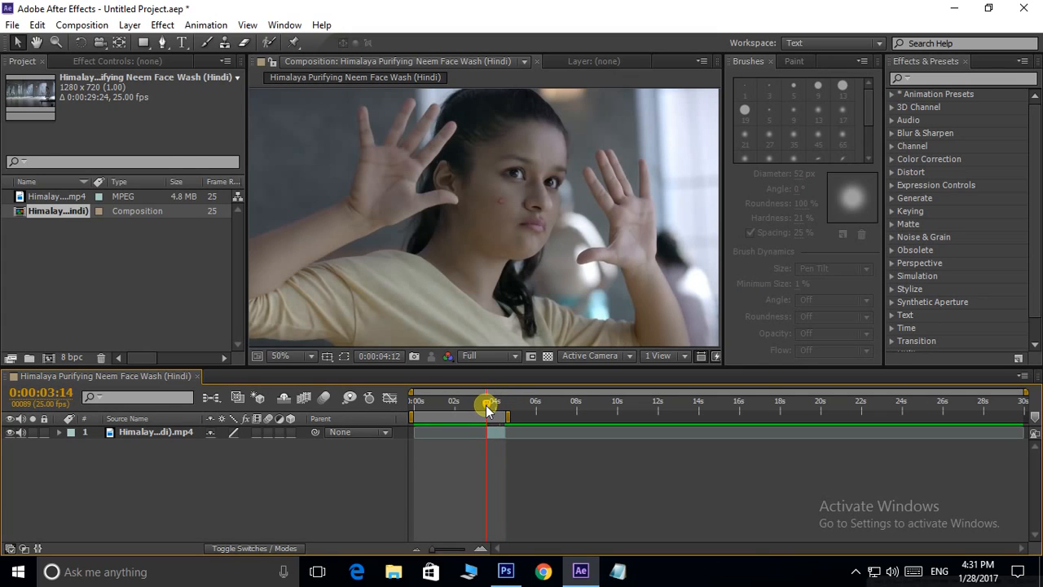
pyautogui.press('b')
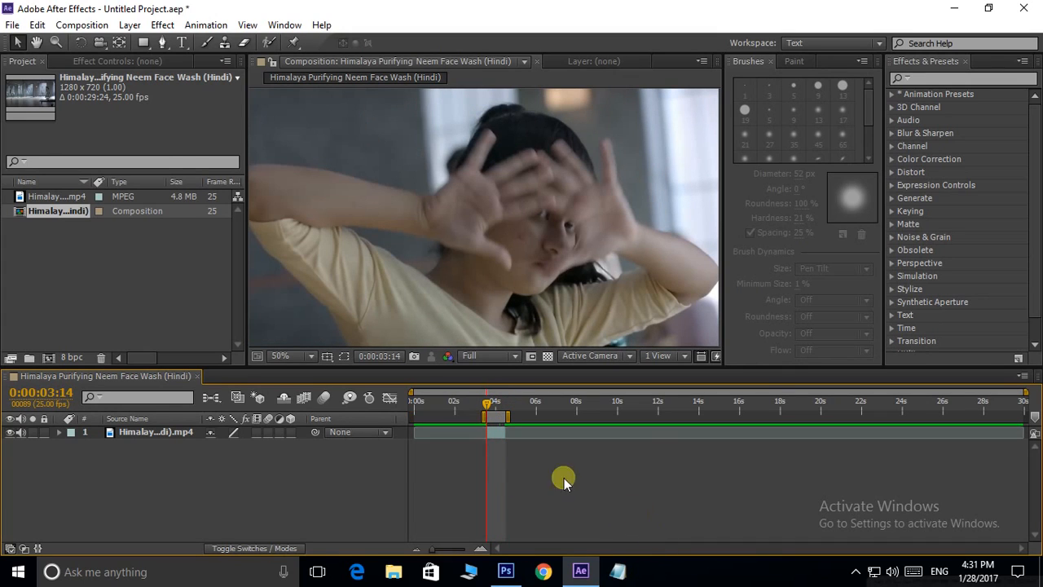
pyautogui.rightClick(498, 414)
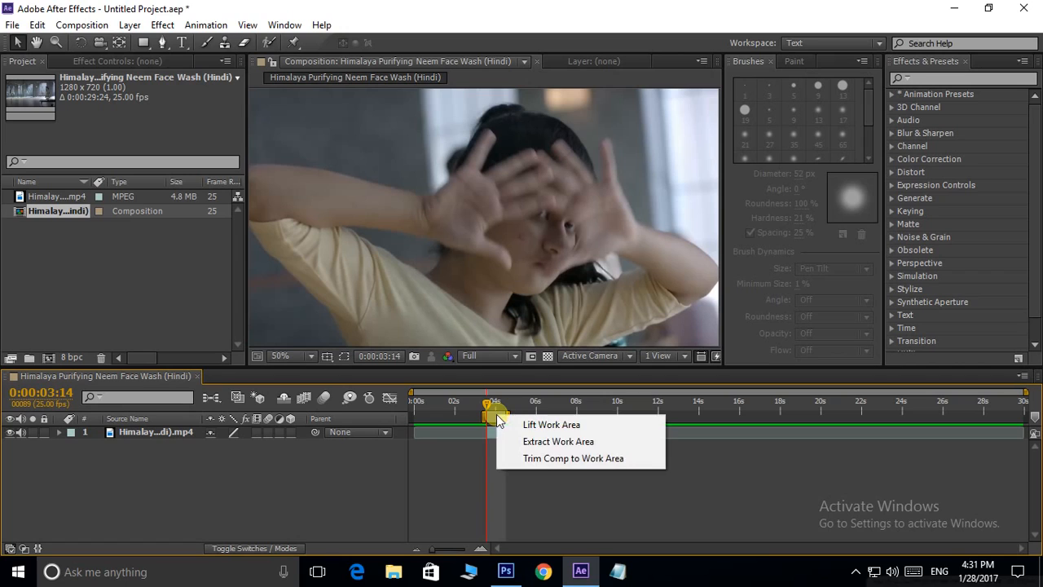
pyautogui.click(560, 459)
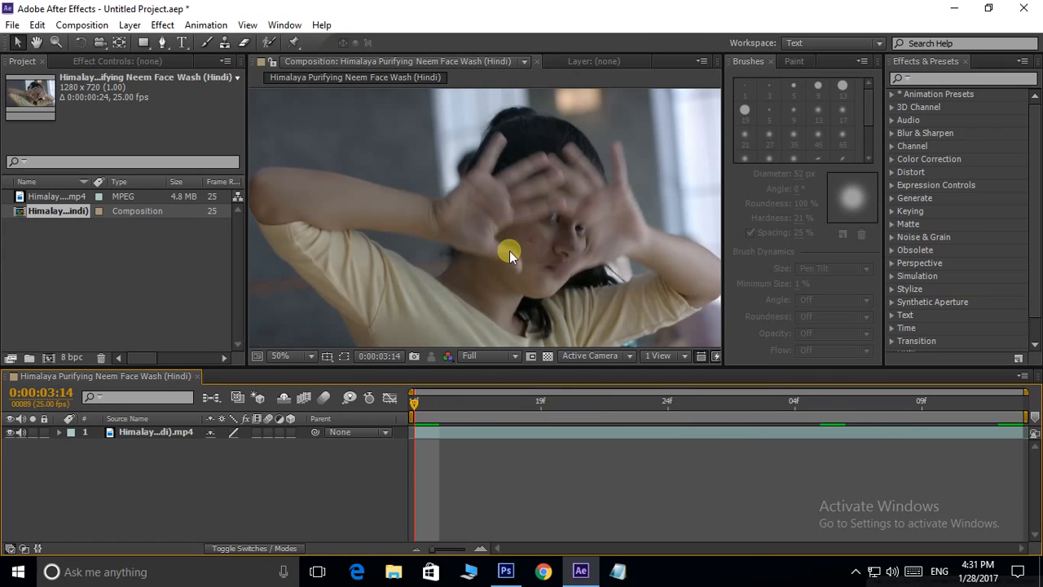
# Activate the Clone Stamp tool and open the video layer in its own layer view for painting on the girl's face.
pyautogui.scroll(-2, 509, 211)
pyautogui.scroll(1, 529, 164)
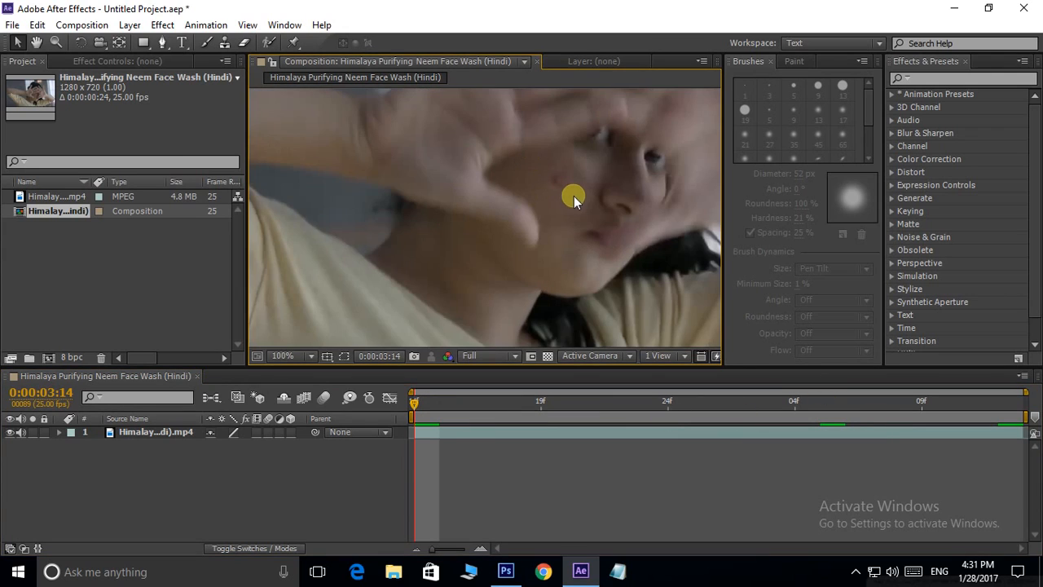
pyautogui.moveTo(573, 196); pyautogui.dragTo(547, 221)
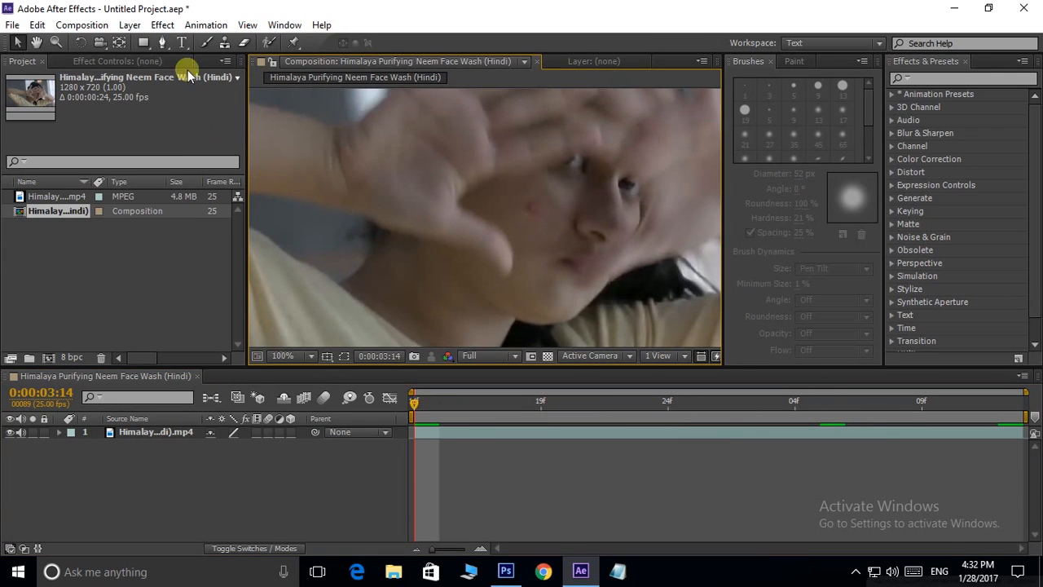
pyautogui.click(223, 42)
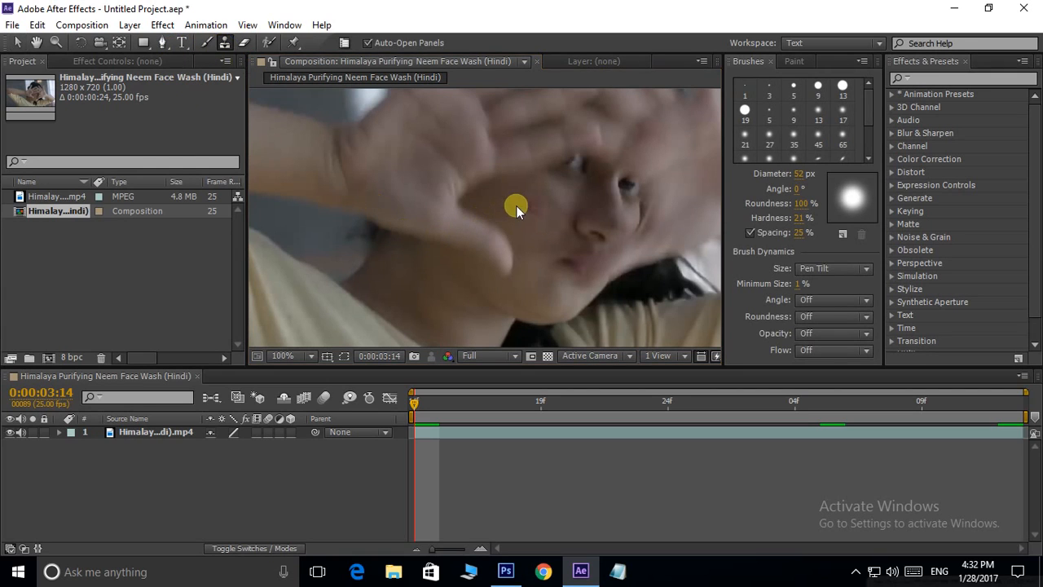
pyautogui.moveTo(516, 205); pyautogui.dragTo(516, 227)
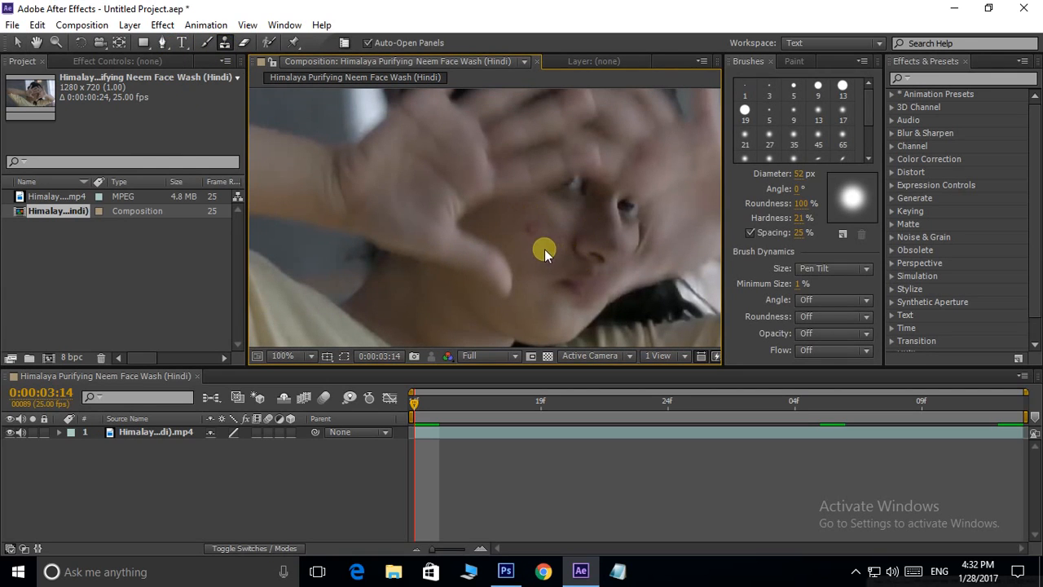
pyautogui.doubleClick(529, 268)
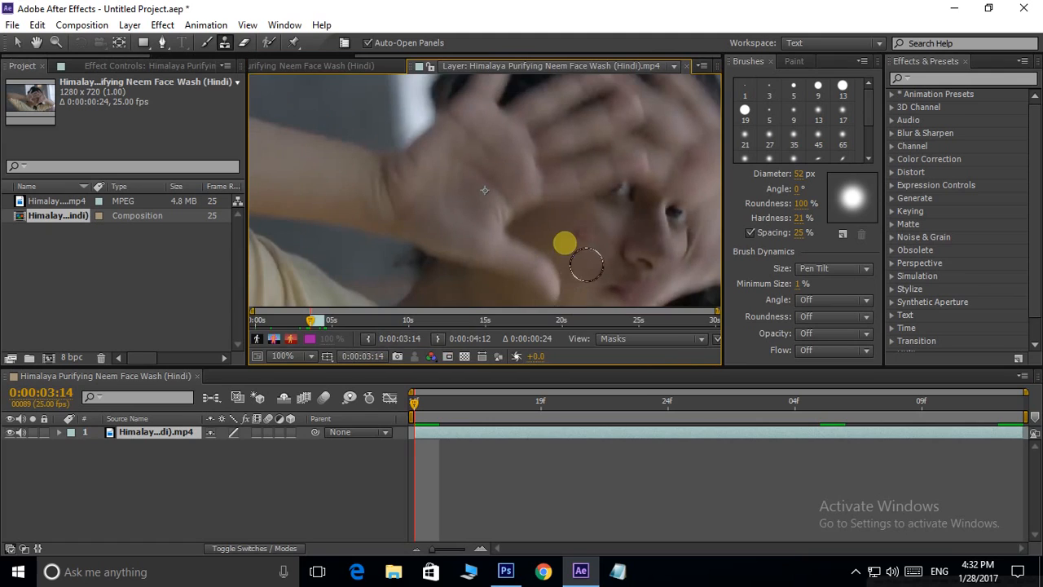
# Reduce the clone brush diameter to 39 px, sample clean skin near the cheek blemish and clone it over the blemish at 0:00:03:14.
pyautogui.moveTo(566, 207)
pyautogui.mouseDown()
pyautogui.moveTo(427, 157)
pyautogui.moveTo(456, 168)
pyautogui.mouseUp()
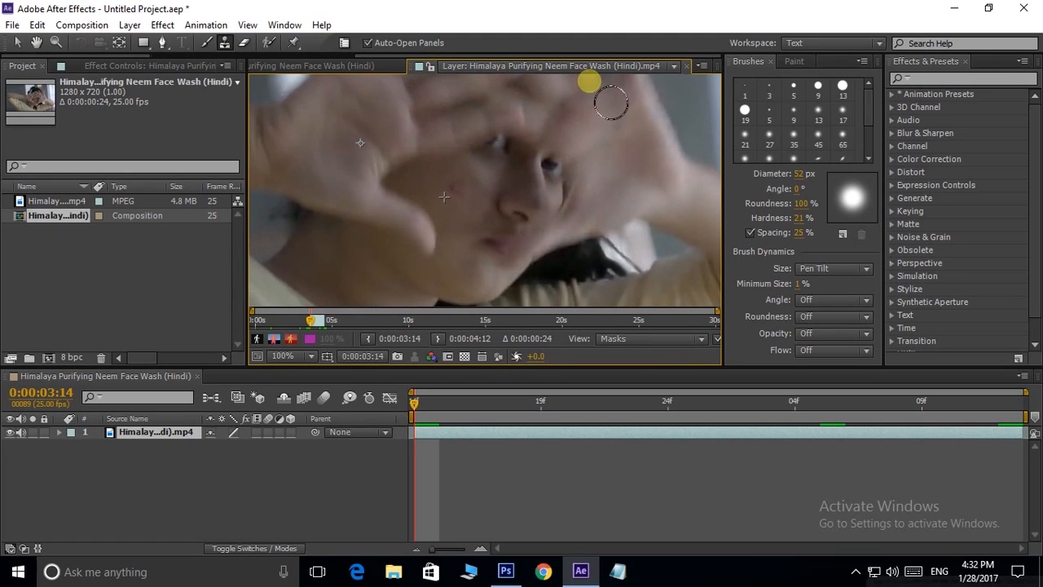
pyautogui.moveTo(492, 203)
pyautogui.mouseDown()
pyautogui.moveTo(515, 213)
pyautogui.moveTo(521, 193)
pyautogui.mouseUp()
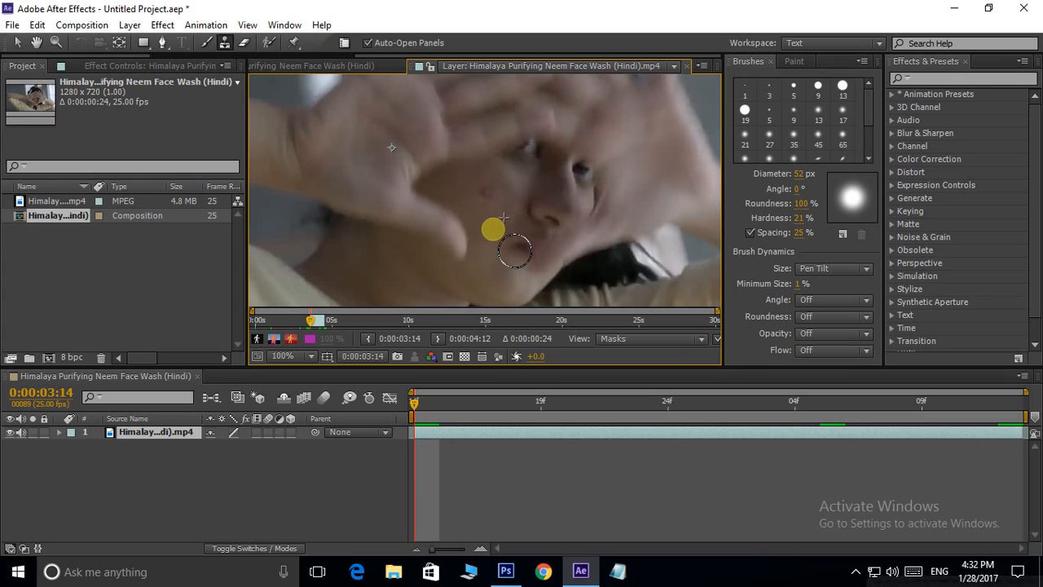
pyautogui.moveTo(493, 229); pyautogui.dragTo(485, 231)
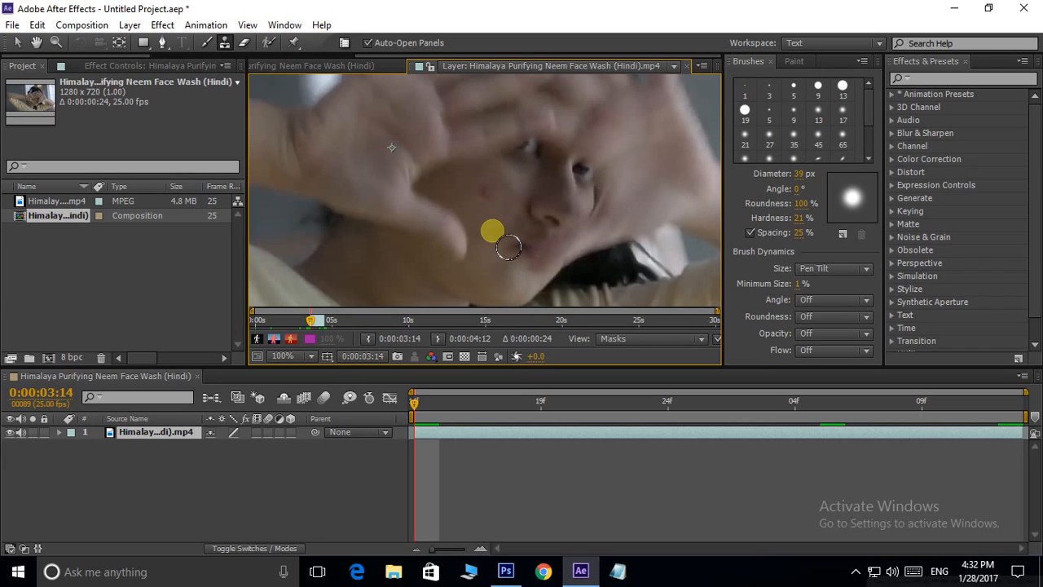
pyautogui.moveTo(494, 230)
pyautogui.mouseDown()
pyautogui.moveTo(517, 225)
pyautogui.moveTo(494, 231)
pyautogui.mouseUp()
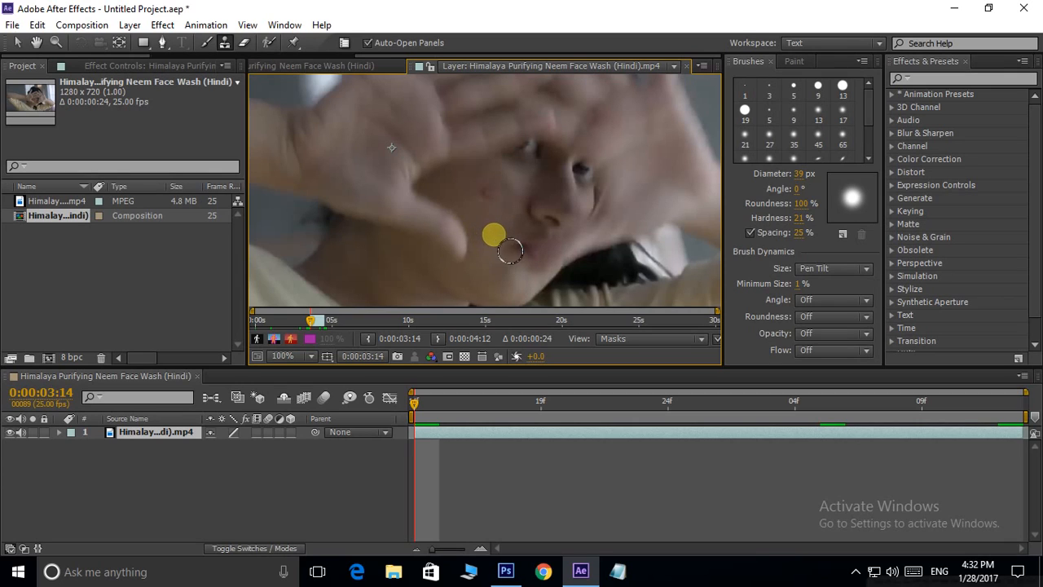
pyautogui.click(503, 210)
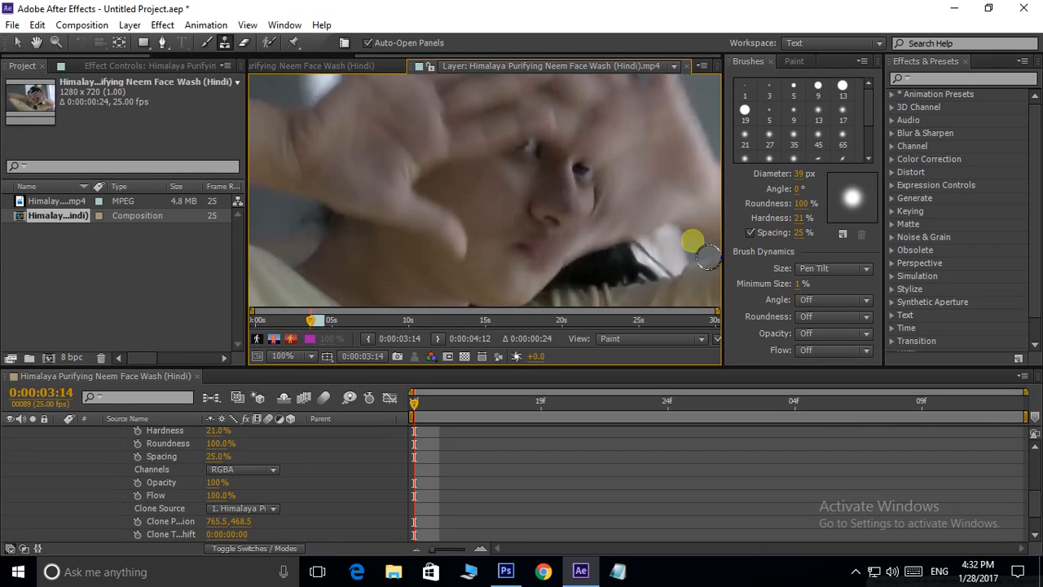
# Enable keyframing of the Clone 1 path at 0:00:03:14 and repaint the stroke over the cheek blemish at 0:00:03:19.
pyautogui.press(',')
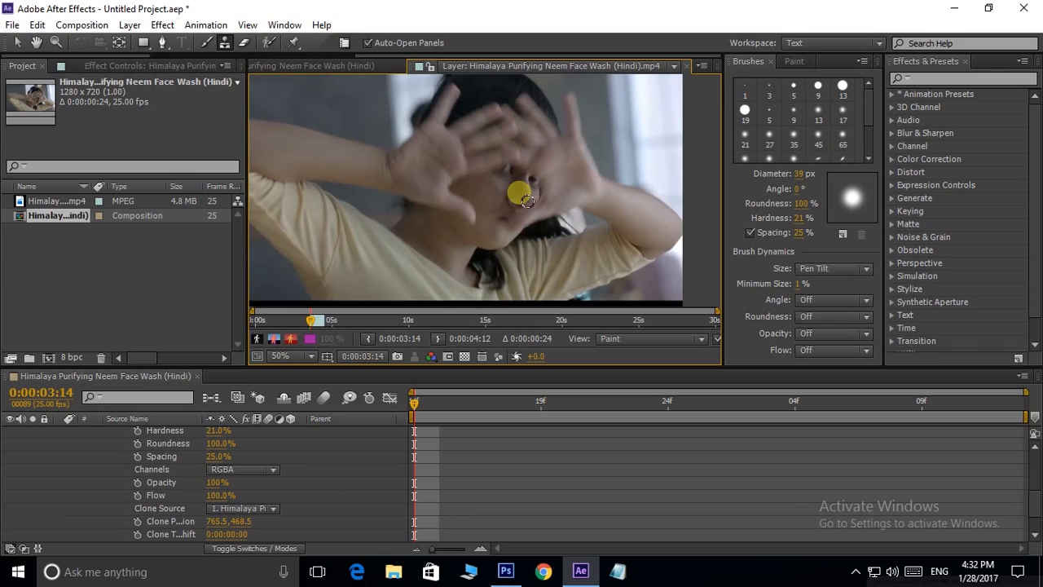
pyautogui.scroll(3, 286, 442)
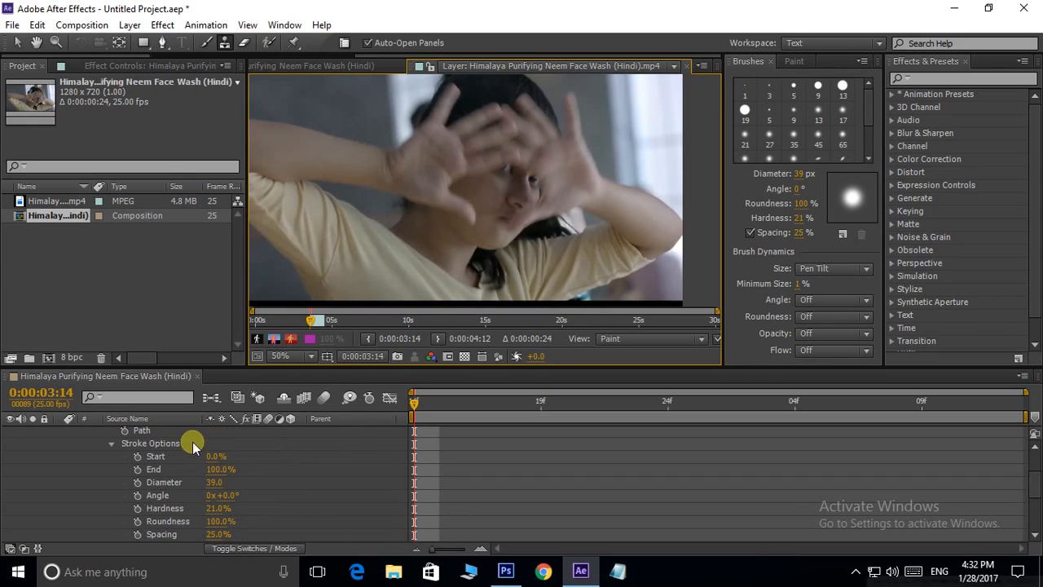
pyautogui.scroll(2, 191, 501)
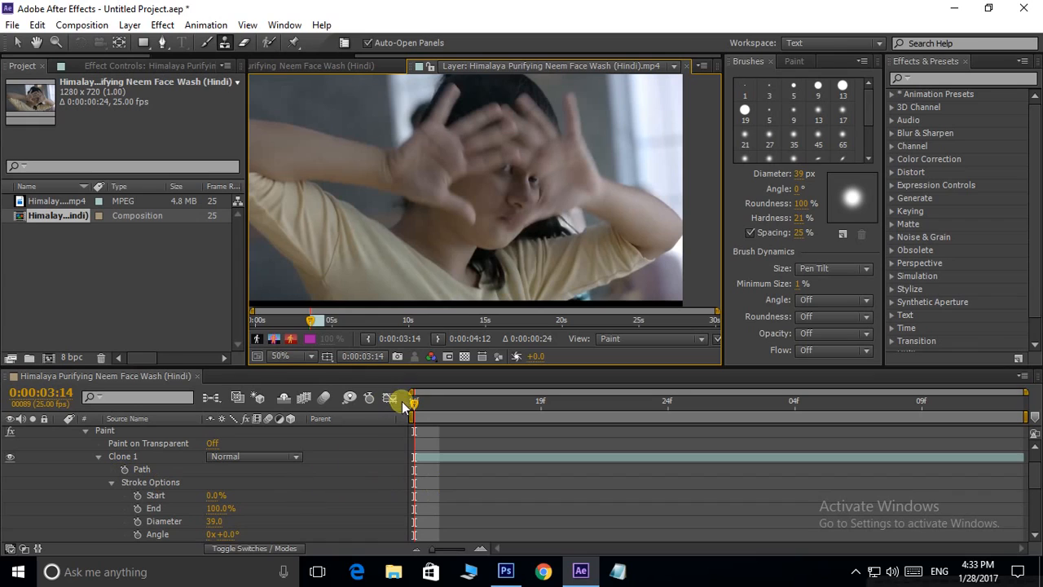
pyautogui.click(124, 469)
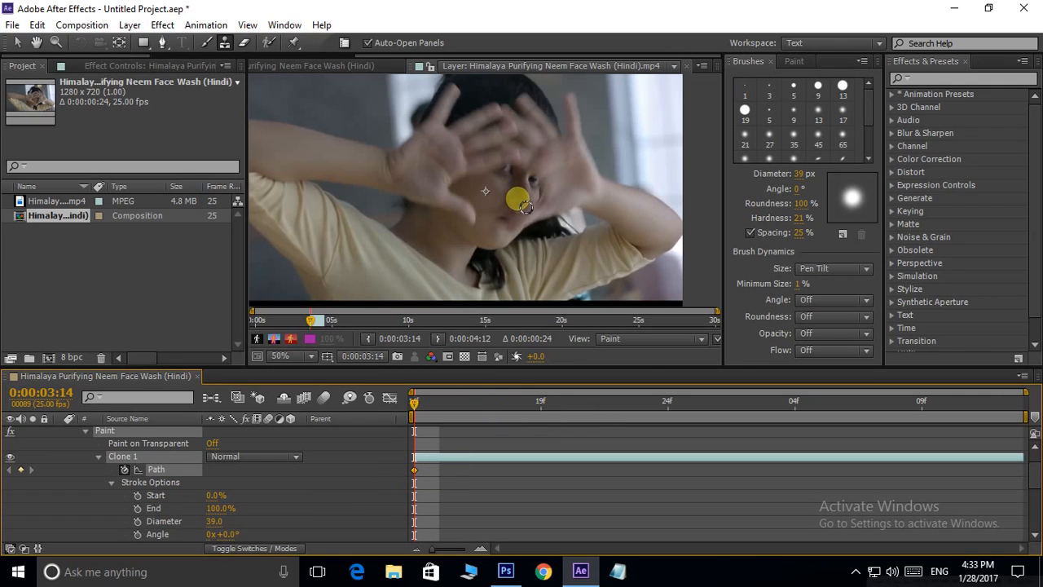
pyautogui.click(541, 404)
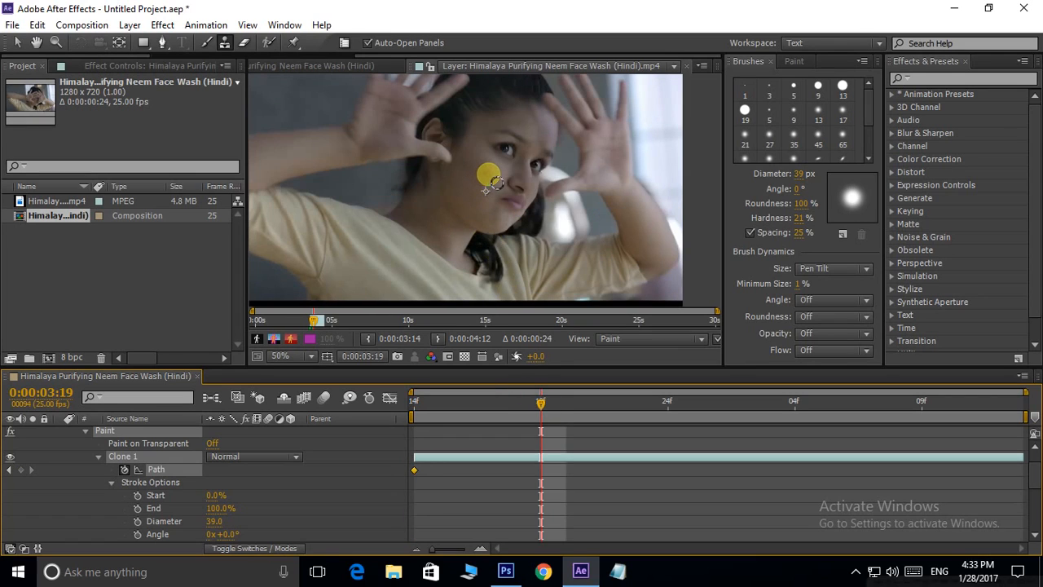
pyautogui.click(489, 174)
# Keyframe the clone stroke's position over the cheek blemish at 0:00:03:24 and 0:00:04:04.
pyautogui.click(669, 402)
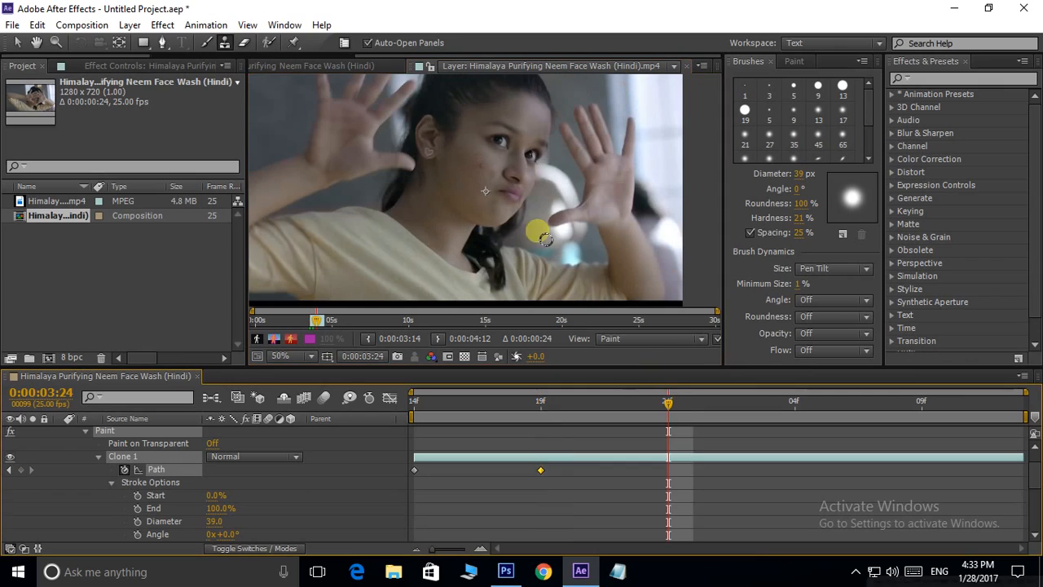
pyautogui.click(481, 173)
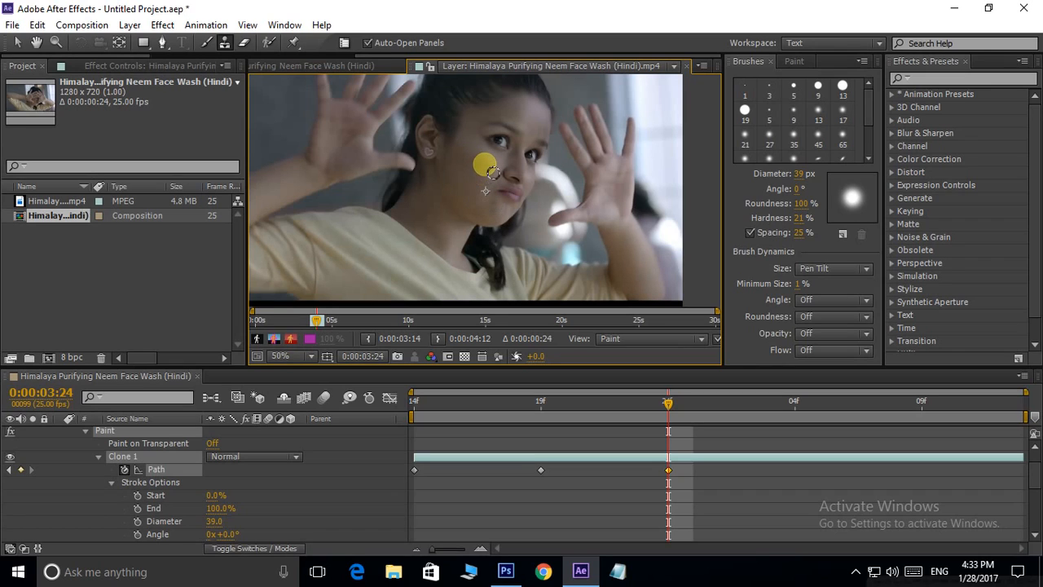
pyautogui.click(795, 405)
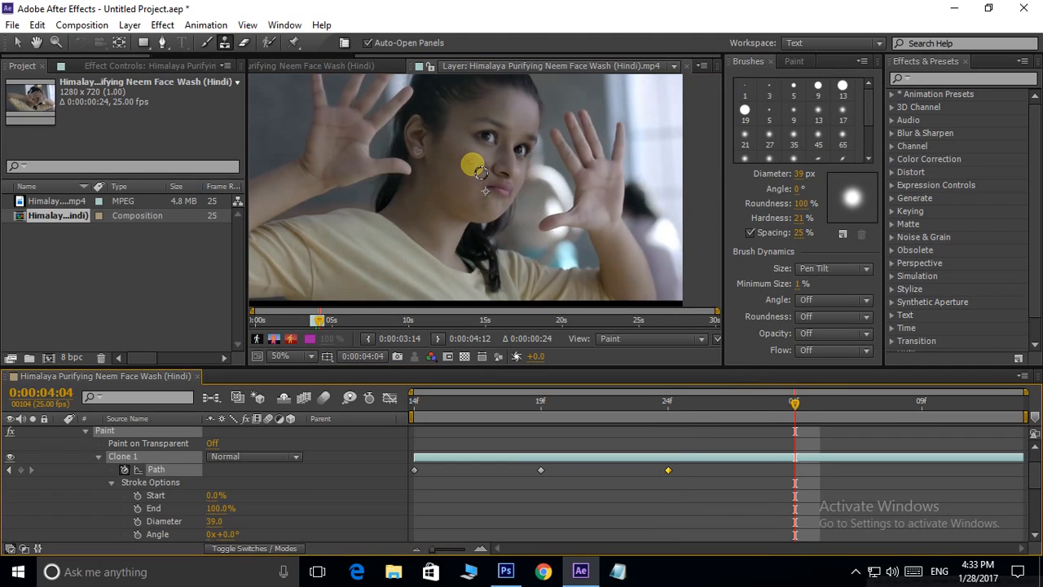
pyautogui.click(479, 169)
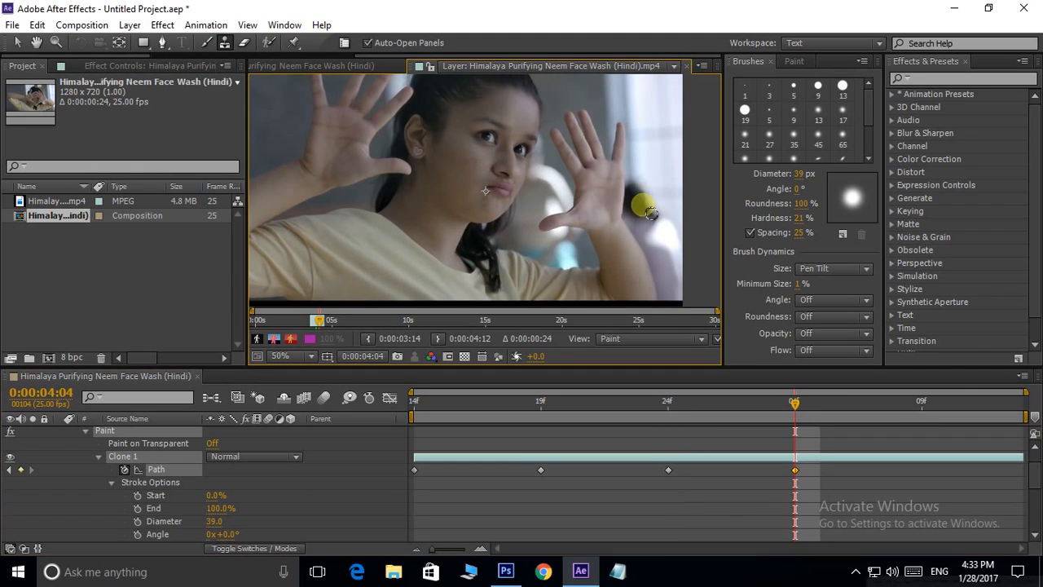
# Keyframe the clone stroke's position over the cheek blemish at 0:00:04:09 and at the clip's end, 0:00:04:13.
pyautogui.click(922, 402)
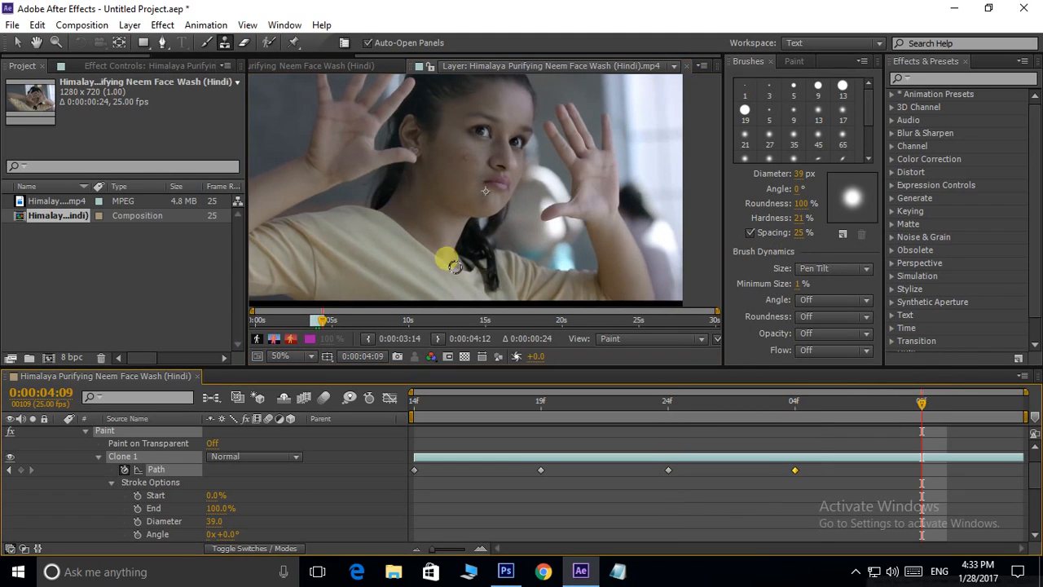
pyautogui.click(472, 167)
pyautogui.click(997, 402)
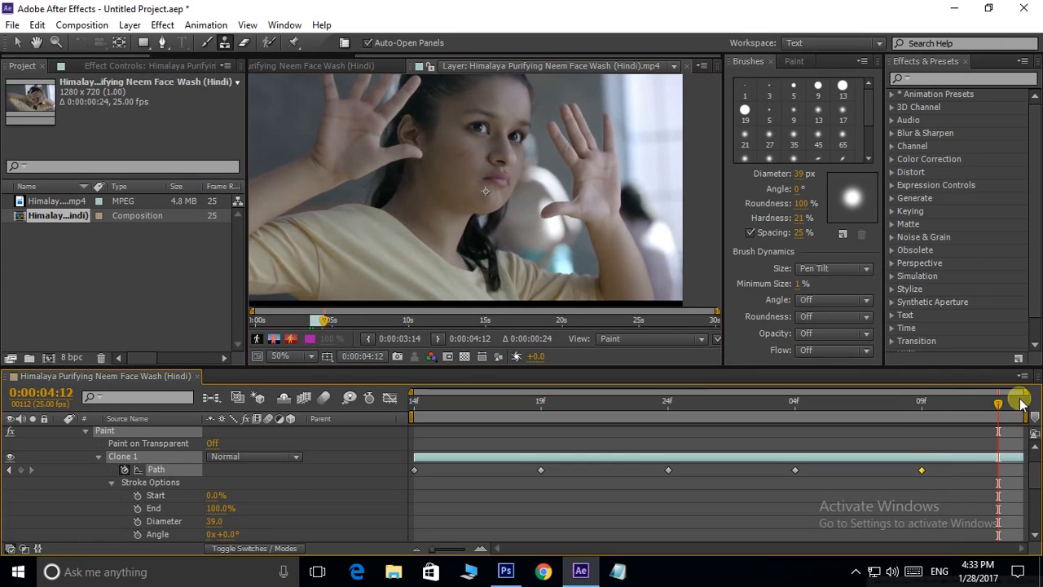
pyautogui.click(1011, 421)
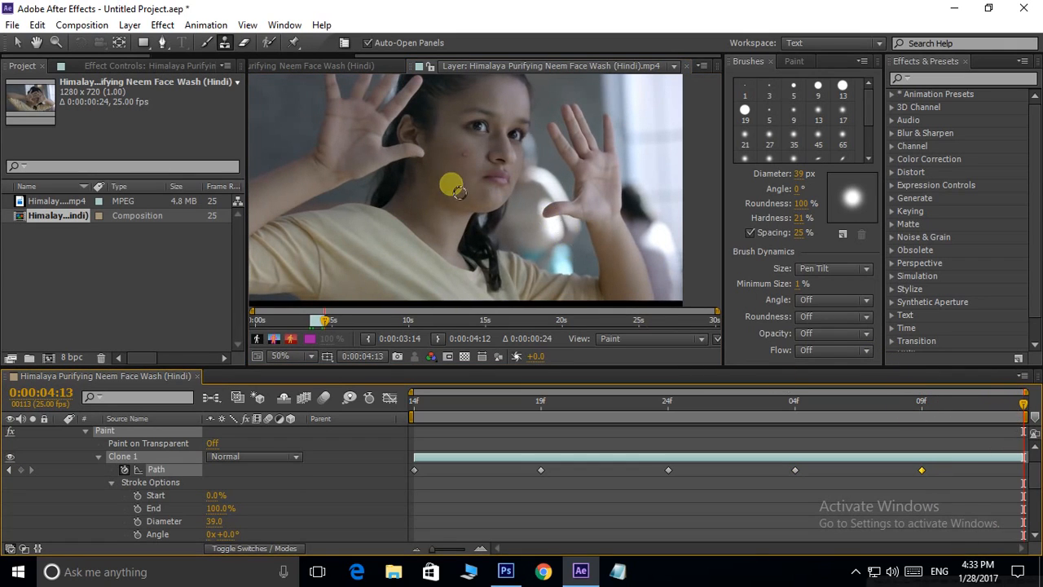
pyautogui.click(469, 163)
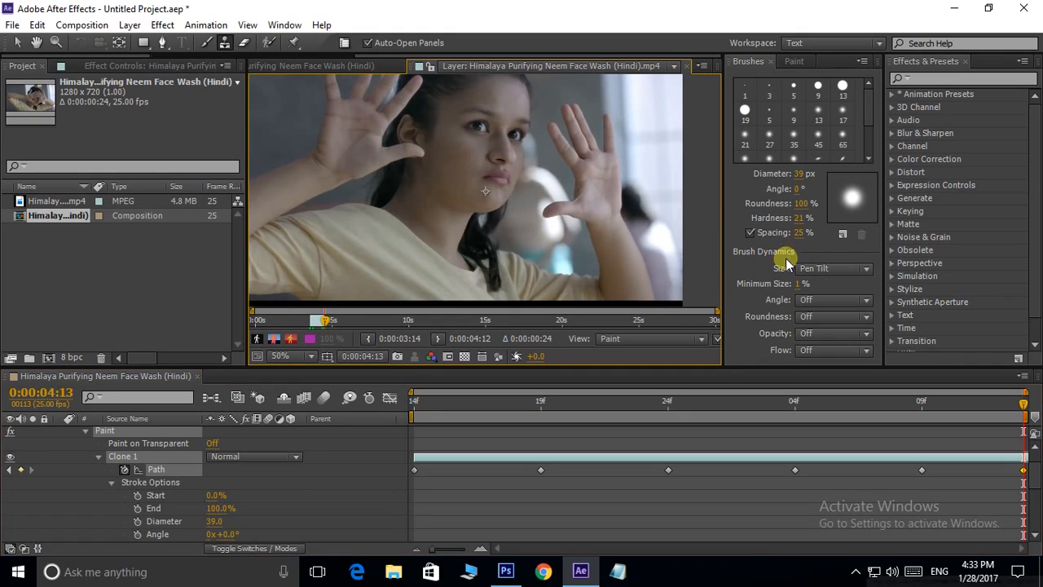
# Check the cloned cheek area frame by frame from 0:00:03:14 to the end of the clip and partway back.
pyautogui.click(1023, 405)
pyautogui.moveTo(400, 454); pyautogui.dragTo(362, 452)
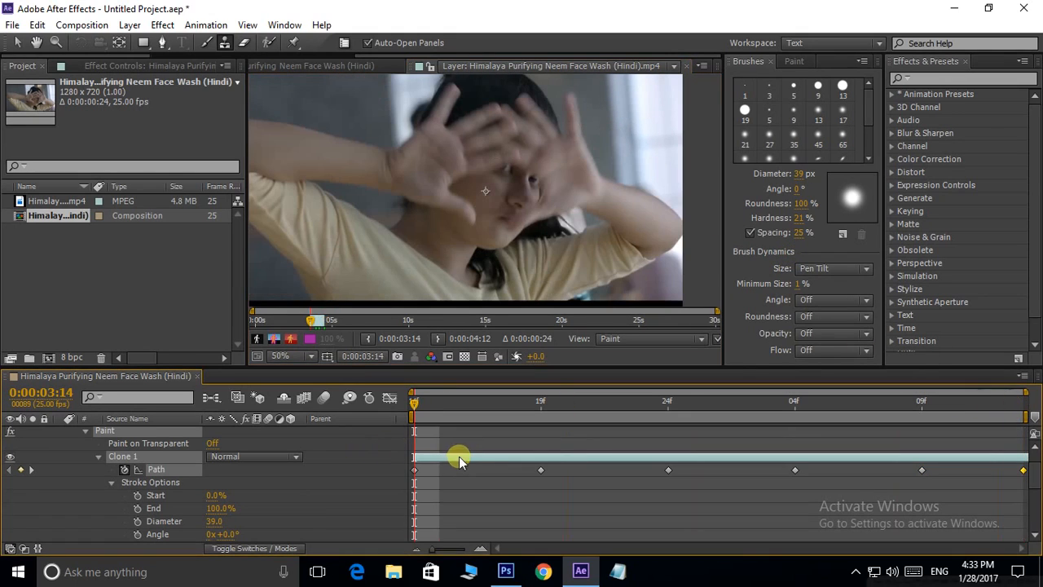
pyautogui.press('pagedown')
pyautogui.press('pagedown')
pyautogui.press('pagedown')
pyautogui.press('pagedown')
pyautogui.press('pagedown')
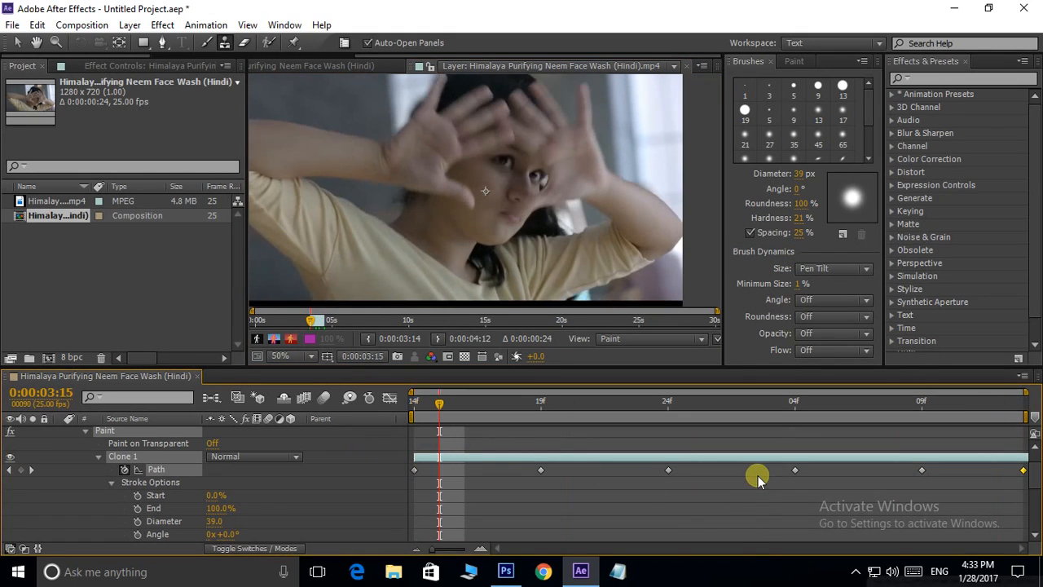
pyautogui.press('pagedown')
pyautogui.press('pagedown')
pyautogui.press('pagedown')
pyautogui.press('pagedown')
pyautogui.press('pagedown')
pyautogui.press('pagedown')
pyautogui.press('pagedown')
pyautogui.press('pagedown')
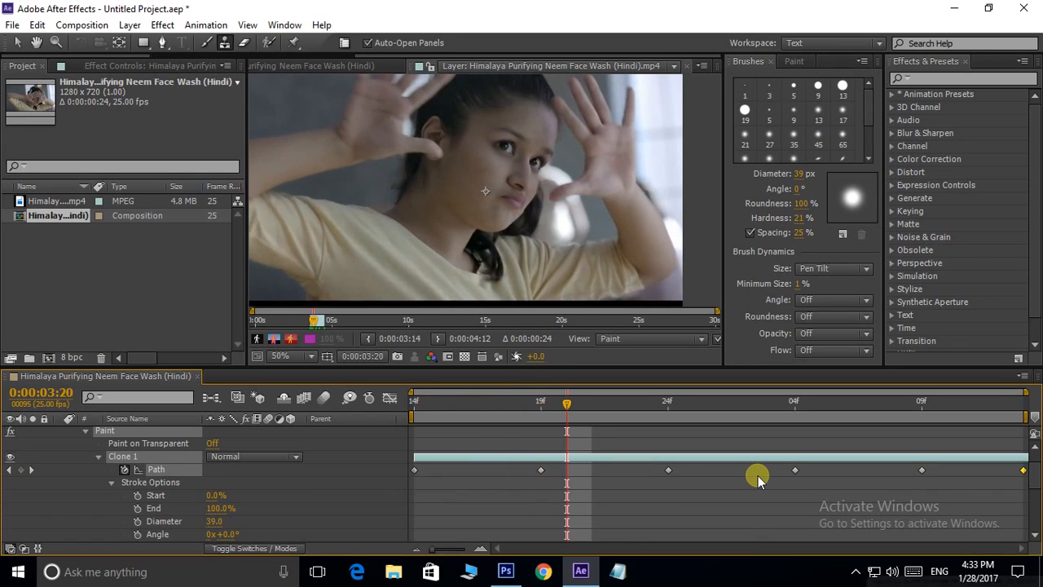
pyautogui.press('pagedown')
pyautogui.press('pagedown')
pyautogui.press('pagedown')
pyautogui.press('pagedown')
pyautogui.press('pagedown')
pyautogui.press('pagedown')
pyautogui.press('pagedown')
pyautogui.press('pagedown')
pyautogui.press('pagedown')
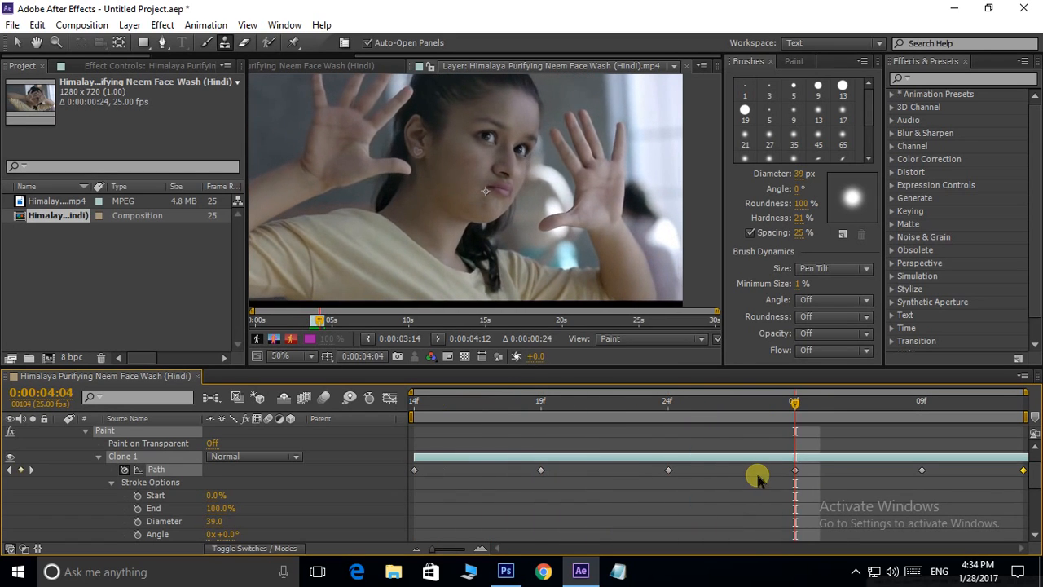
pyautogui.press('pagedown')
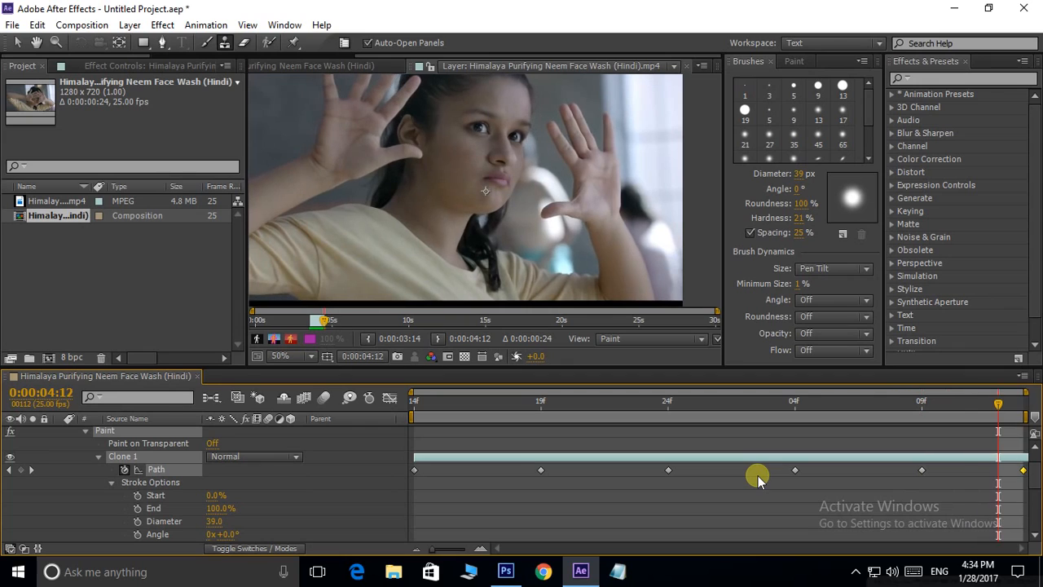
pyautogui.press('pageup')
pyautogui.press('pageup')
pyautogui.press('pageup')
pyautogui.press('pageup')
pyautogui.press('pageup')
pyautogui.press('pageup')
pyautogui.press('pageup')
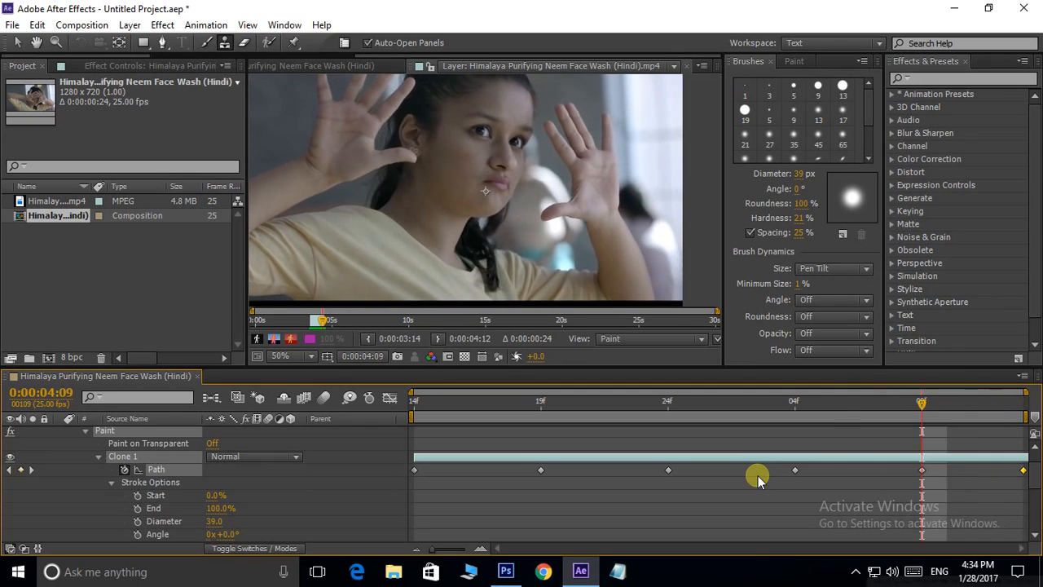
# Add in-between path keyframes that place the clone stroke over the blemish at 0:00:03:16 and 0:00:03:22.
pyautogui.click(471, 402)
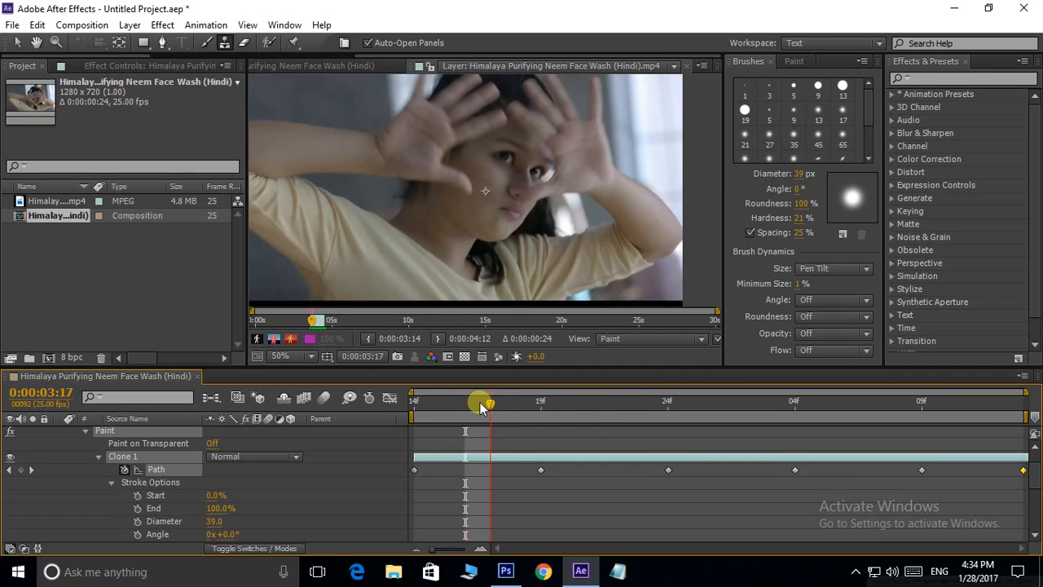
pyautogui.press('pagedown')
pyautogui.click(469, 401)
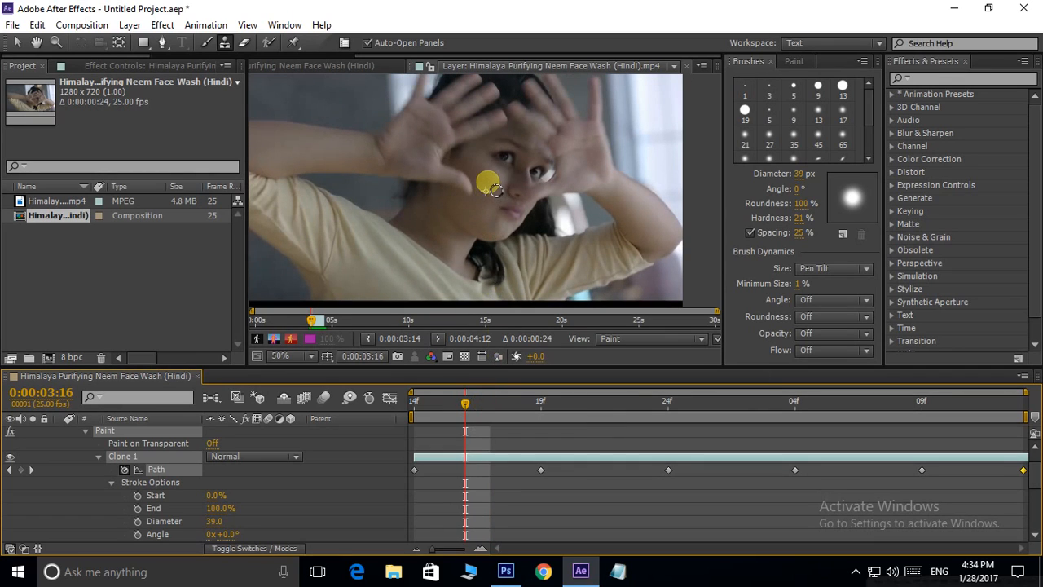
pyautogui.click(500, 191)
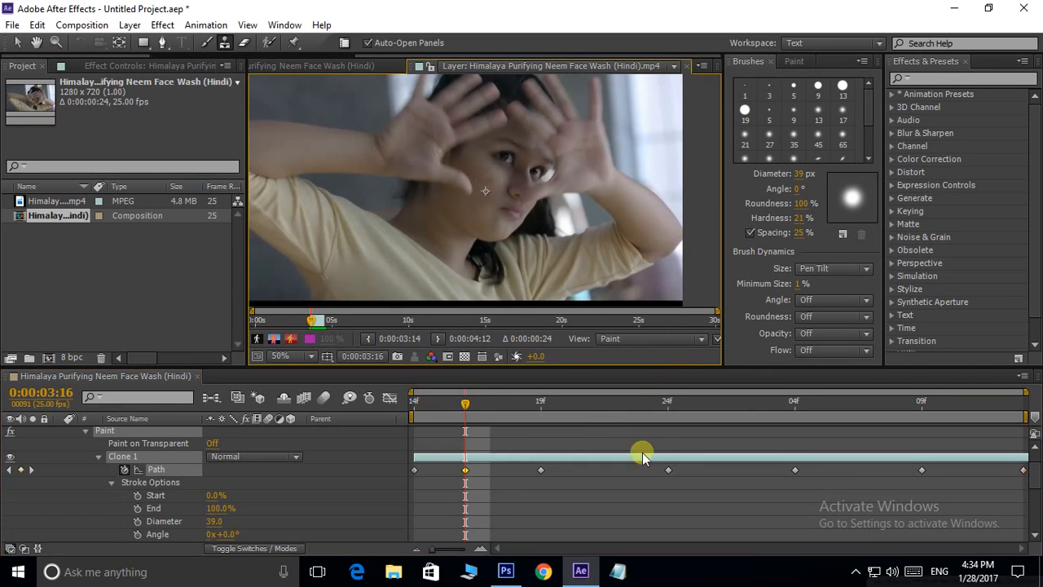
pyautogui.click(611, 403)
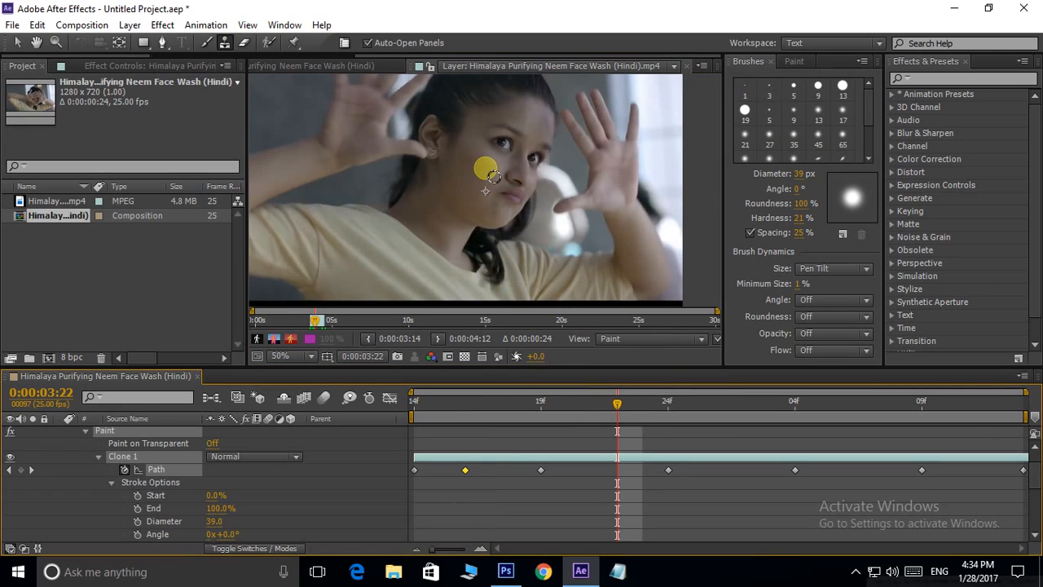
# Add path keyframes for the clone stroke over the blemish at 0:00:04:01 and 0:00:04:06, enlarging the brush to 55 px.
pyautogui.click(724, 403)
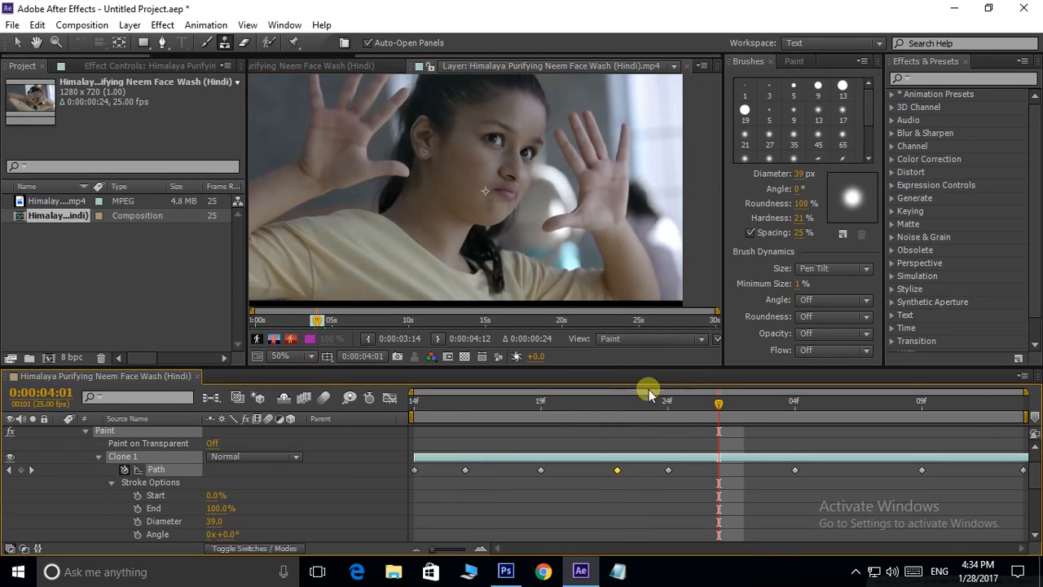
pyautogui.keyDown('alt'); pyautogui.click(485, 190); pyautogui.keyUp('alt')
pyautogui.click(481, 173)
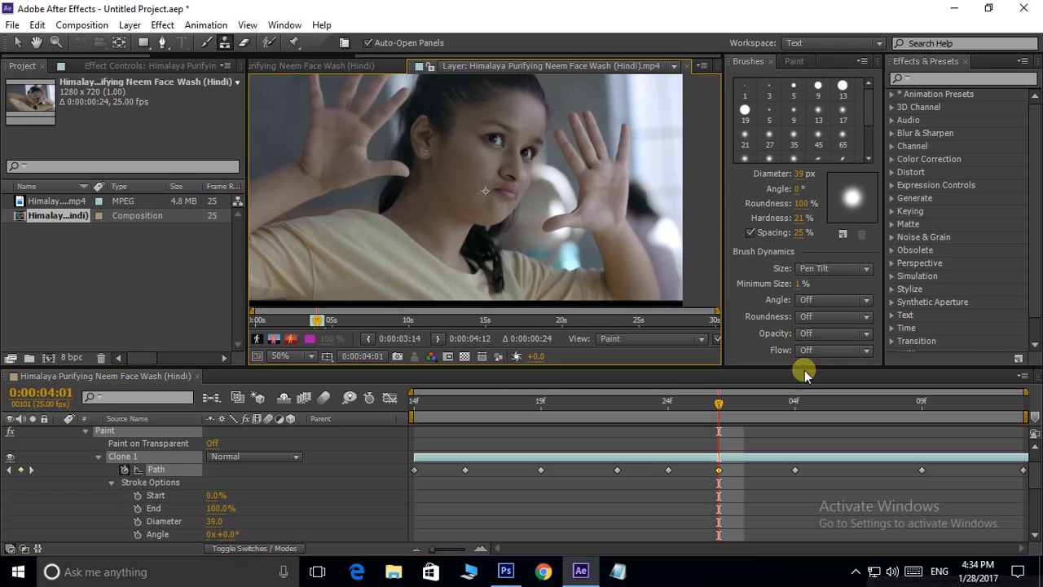
pyautogui.click(476, 172)
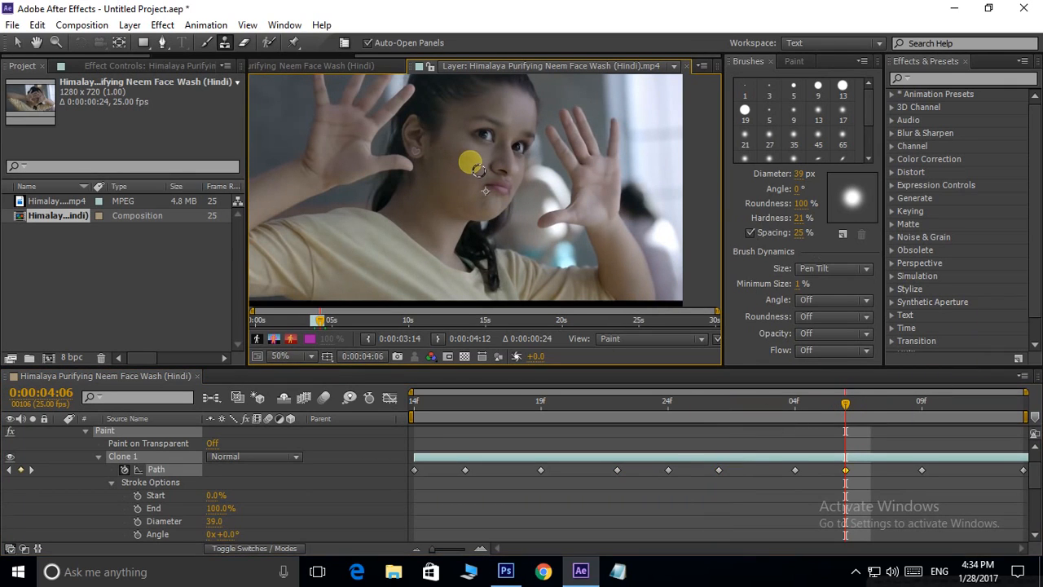
pyautogui.moveTo(464, 181); pyautogui.dragTo(469, 182)
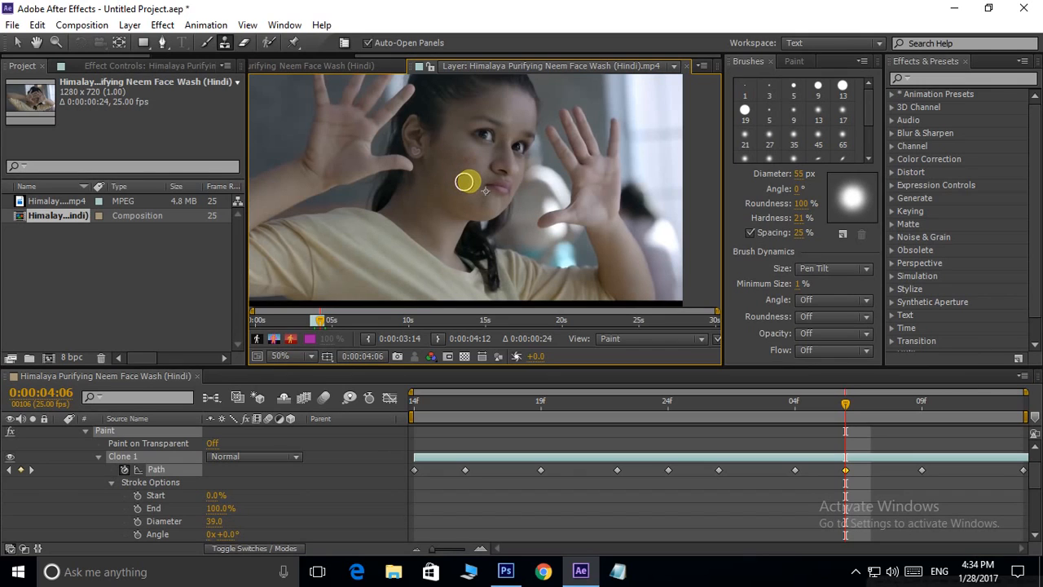
# Review the blemish coverage frame by frame, going backward from 0:00:04:11 toward the start of the clip.
pyautogui.click(950, 405)
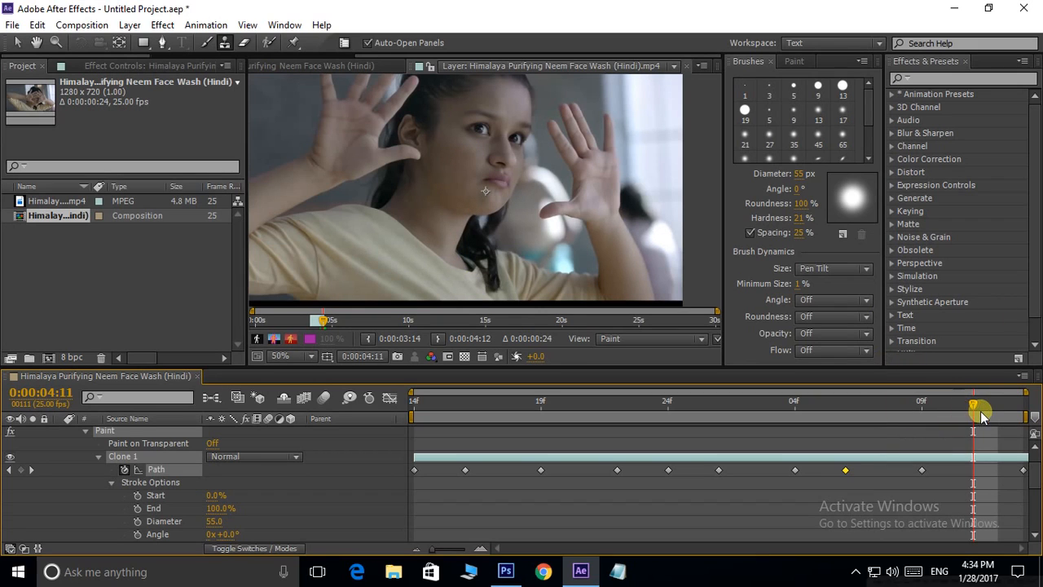
pyautogui.press('pageup')
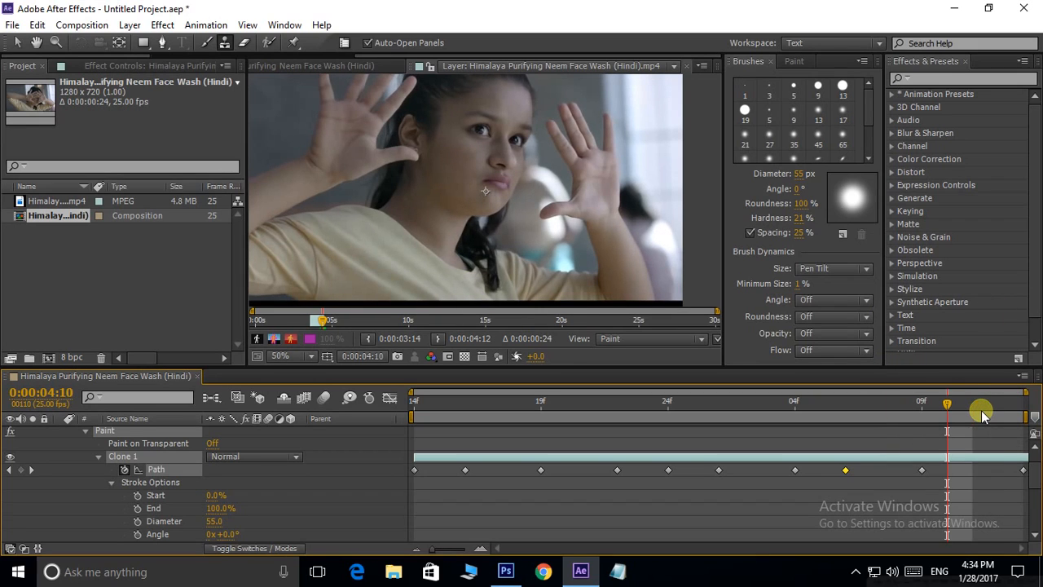
pyautogui.press('pageup')
pyautogui.press('pageup')
pyautogui.press('pageup')
pyautogui.press('pageup')
pyautogui.press('pageup')
pyautogui.press('pageup')
pyautogui.press('pageup')
pyautogui.press('pageup')
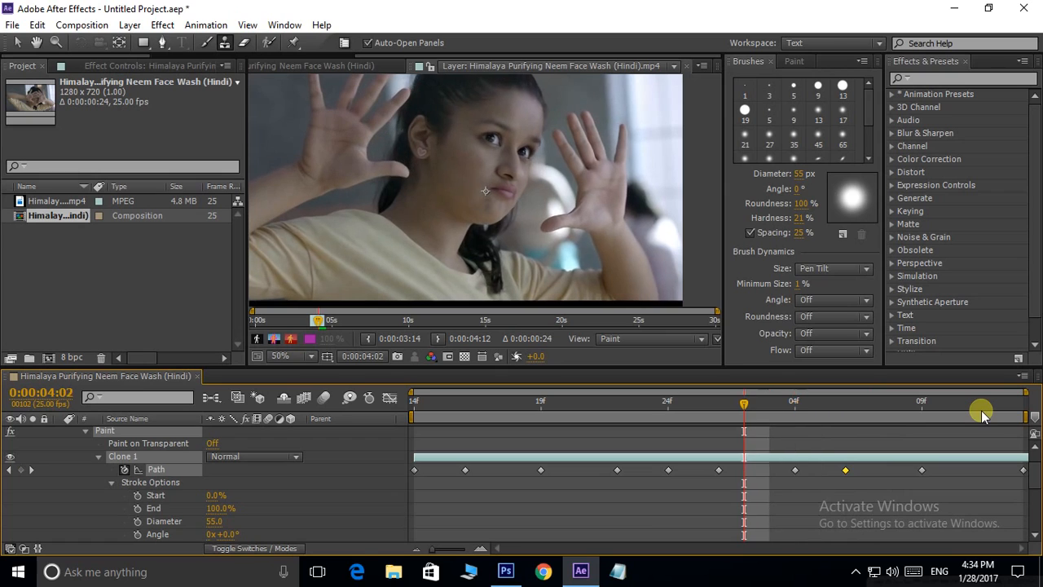
pyautogui.press('pageup')
pyautogui.press('pageup')
pyautogui.press('pageup')
pyautogui.press('pageup')
pyautogui.press('pageup')
pyautogui.press('pageup')
pyautogui.press('pageup')
pyautogui.press('pageup')
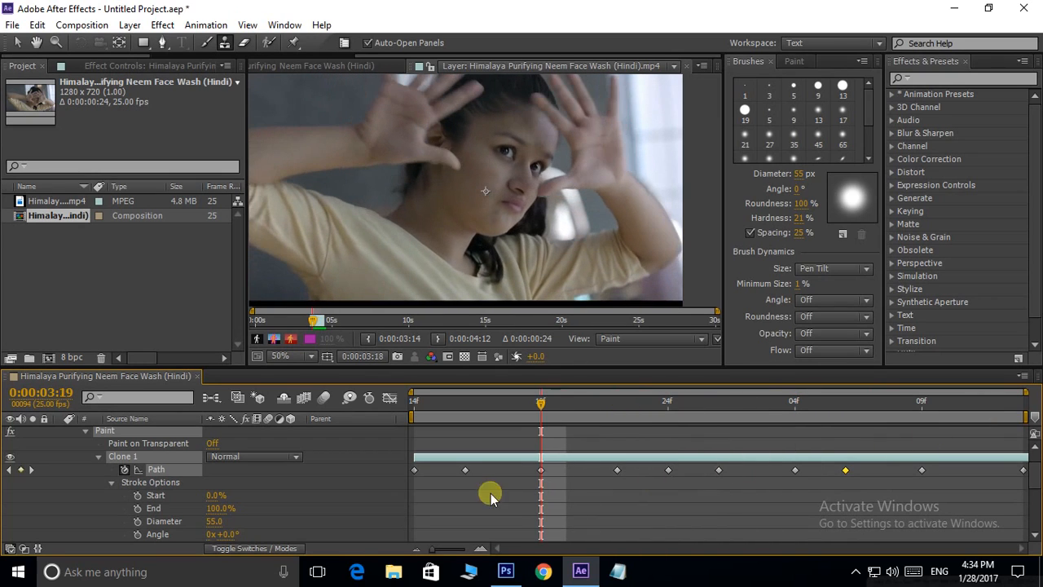
pyautogui.press('pageup')
pyautogui.press('pageup')
pyautogui.press('pageup')
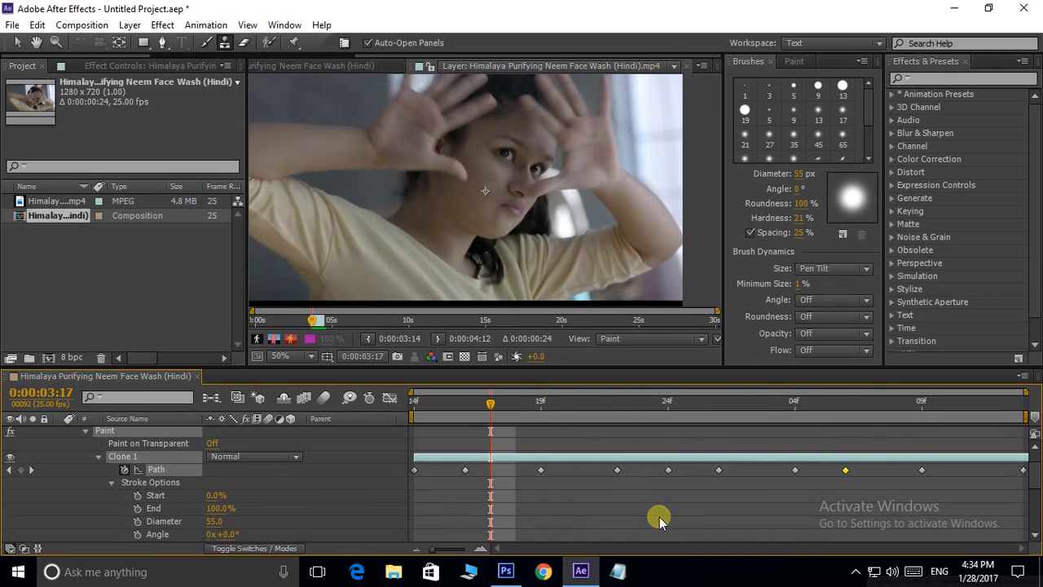
# Look over the available stroke duration options in the Paint settings without changing the current one.
pyautogui.click(803, 62)
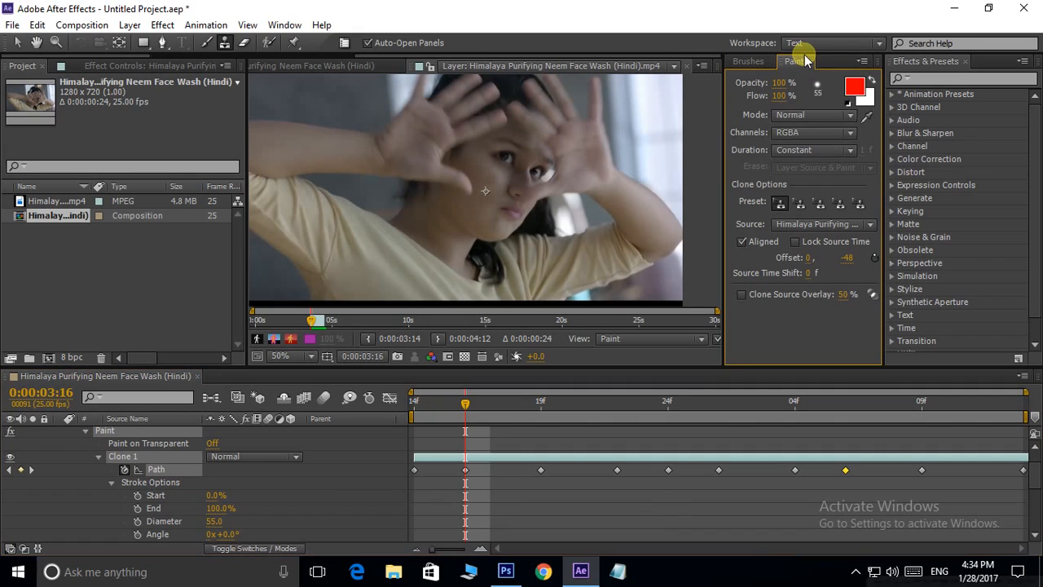
pyautogui.click(805, 155)
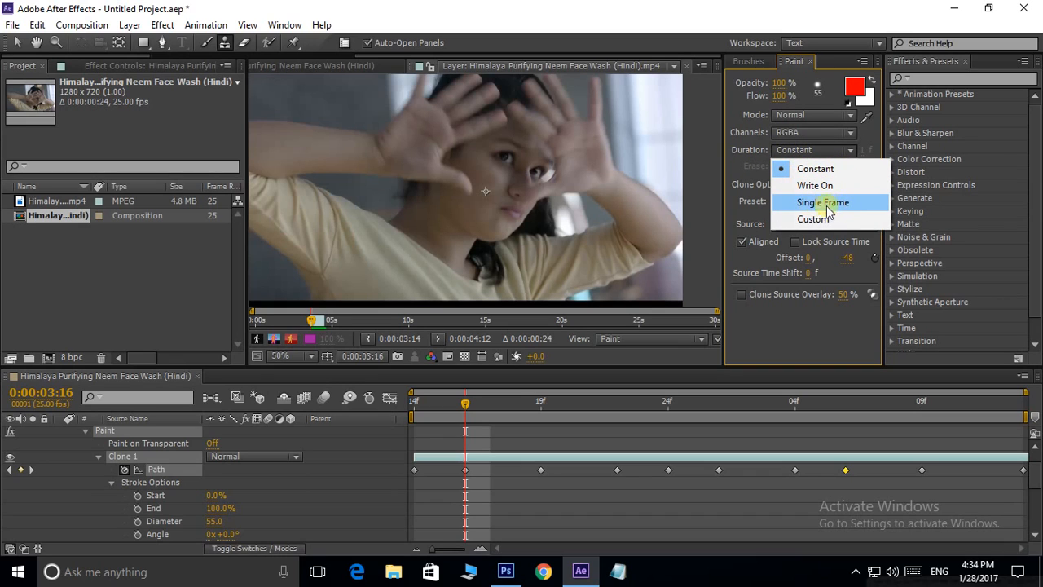
pyautogui.click(97, 286)
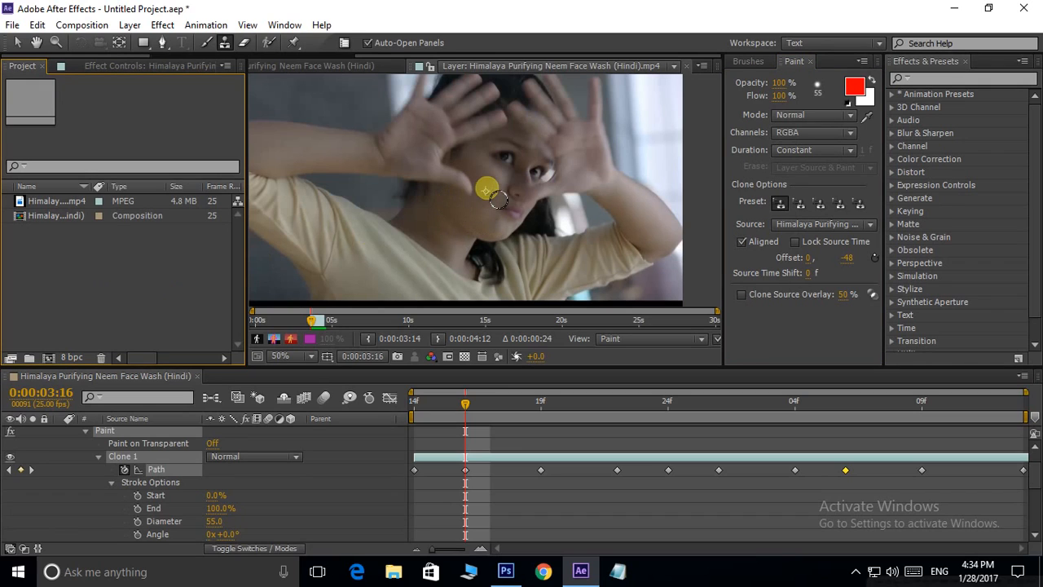